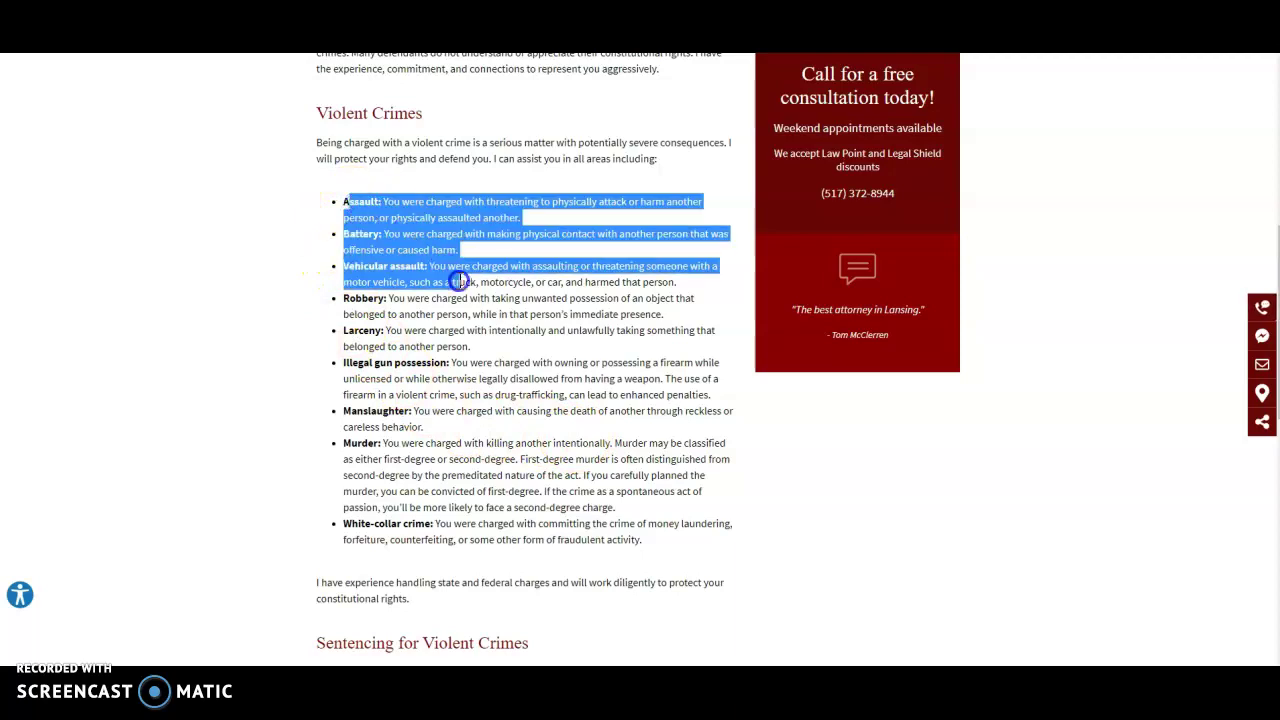
Review the introductory text and the violent crimes list on the law firm's Felonies page.
left_click(741, 514)
scroll(705, 438, "up", 2)
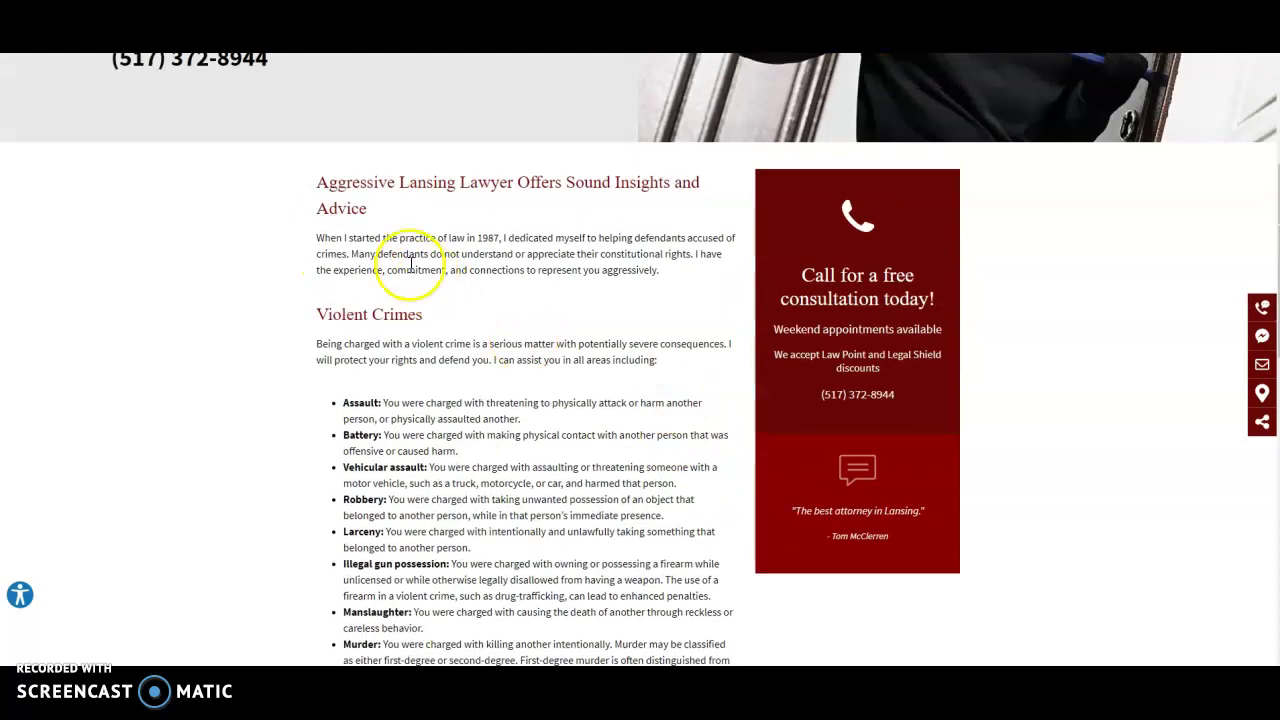
left_click_drag(320, 182, 731, 425)
left_click(783, 400)
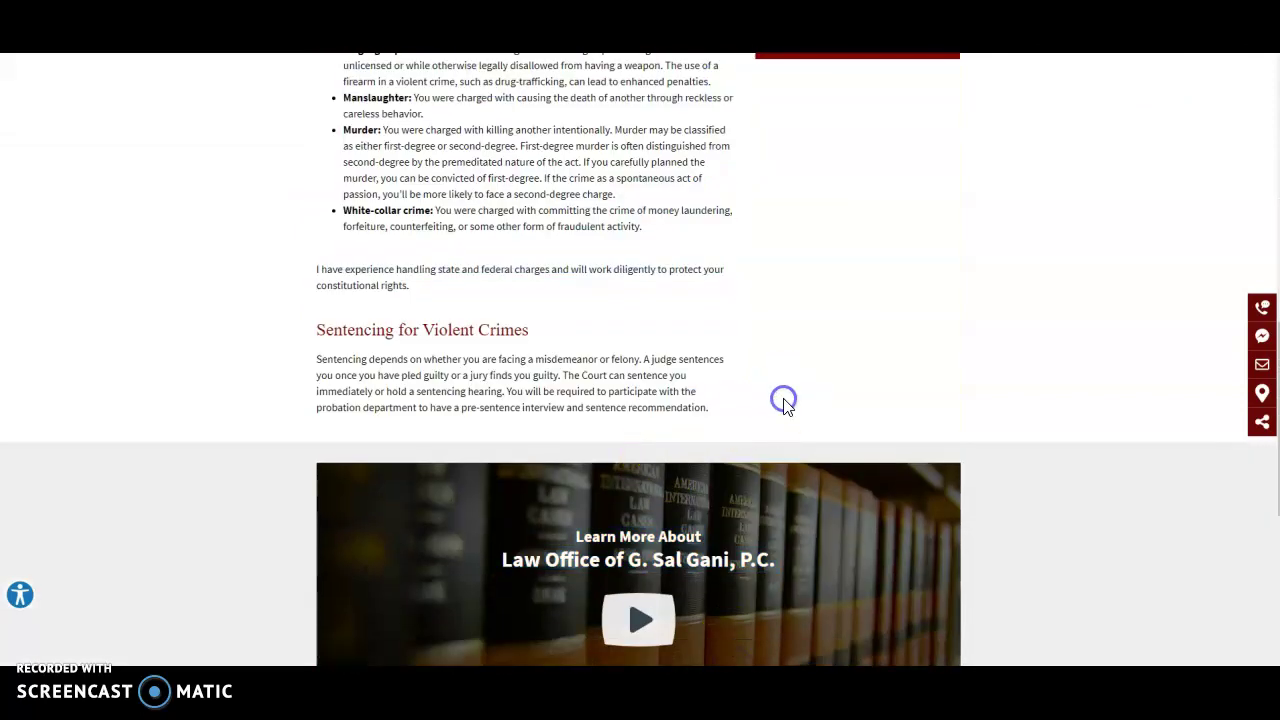
scroll(783, 400, "up", 4)
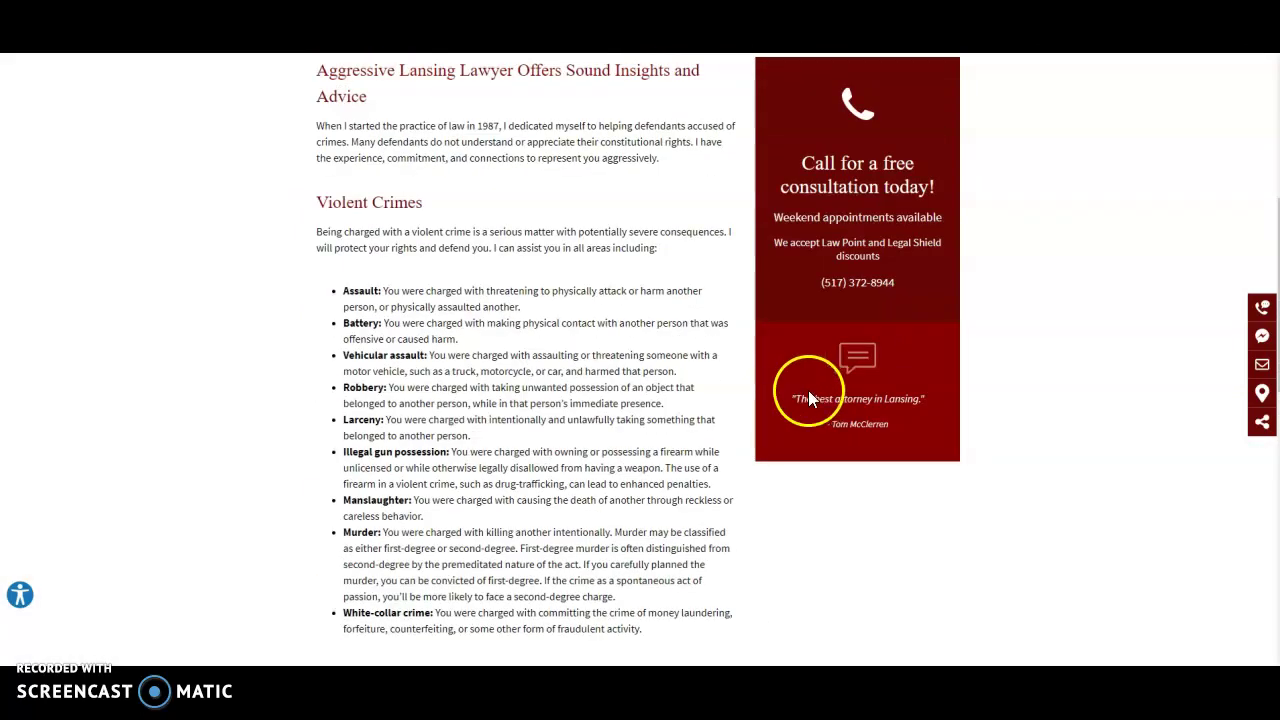
scroll(640, 393, "up", 4)
Show the site's areas of practice and examine the Felonies page's banner, introduction and violent crimes section.
mouse_move(608, 177)
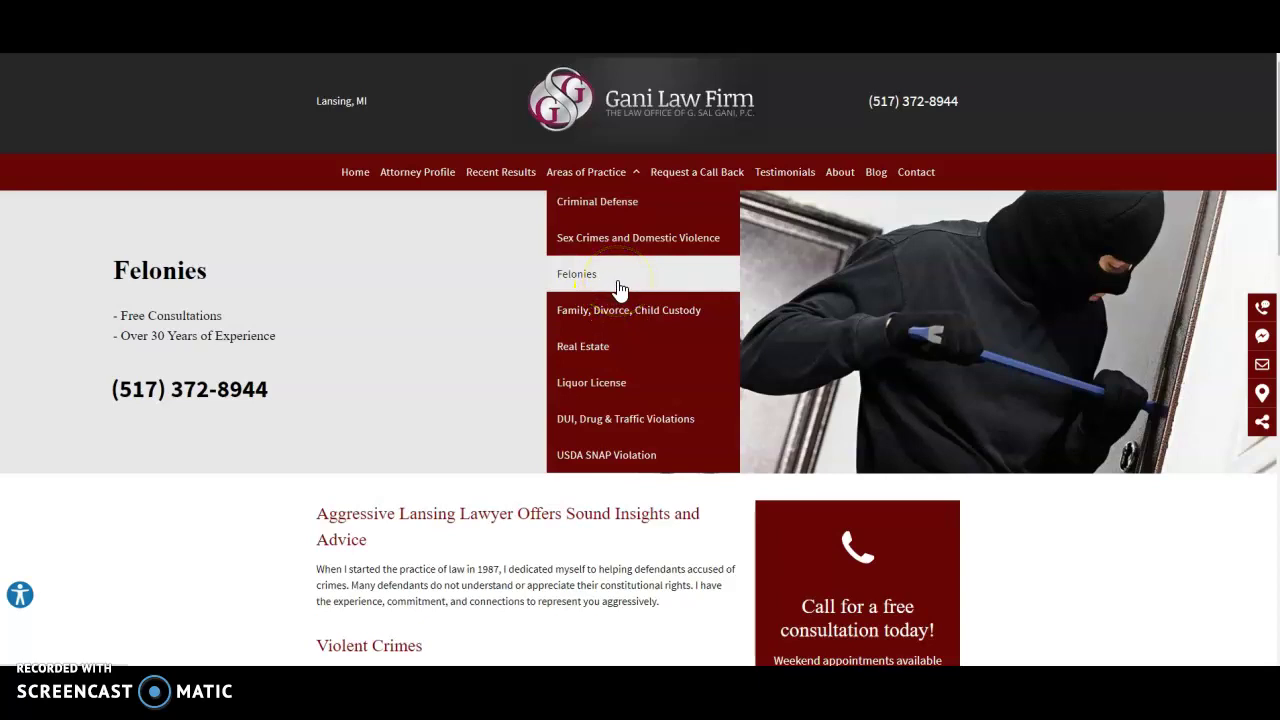
scroll(647, 390, "down", 2)
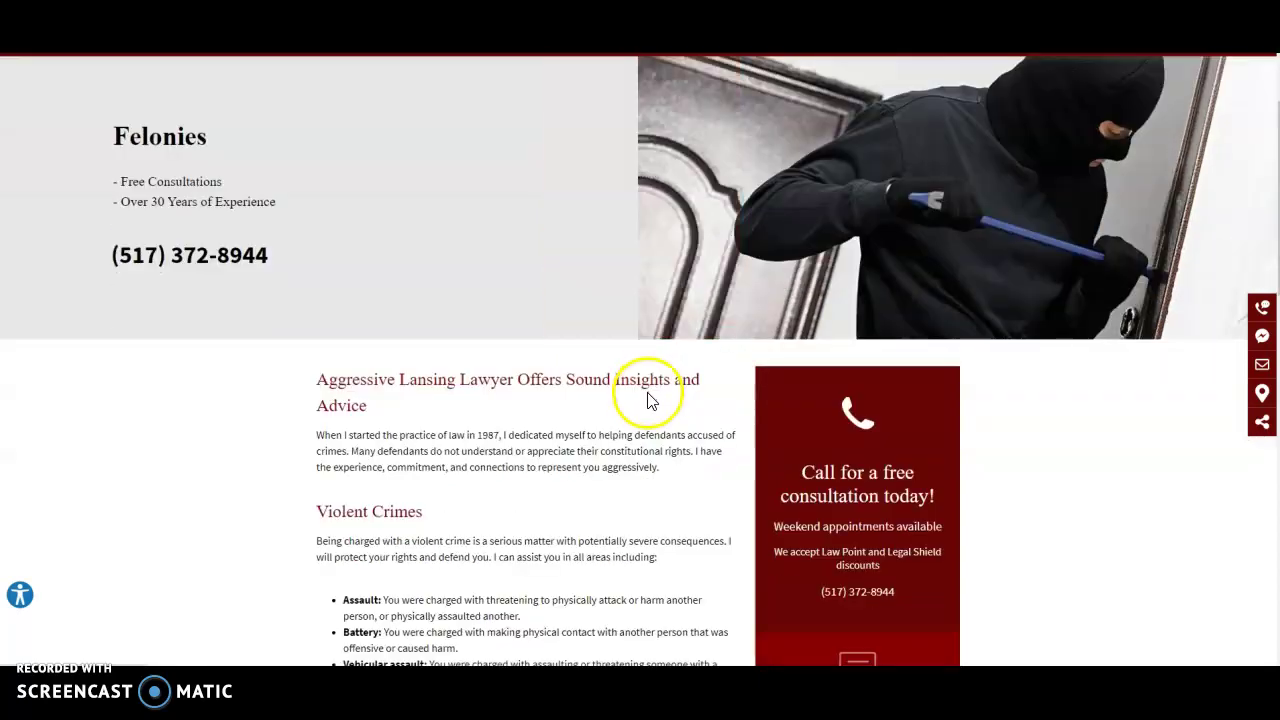
scroll(649, 396, "up", 1)
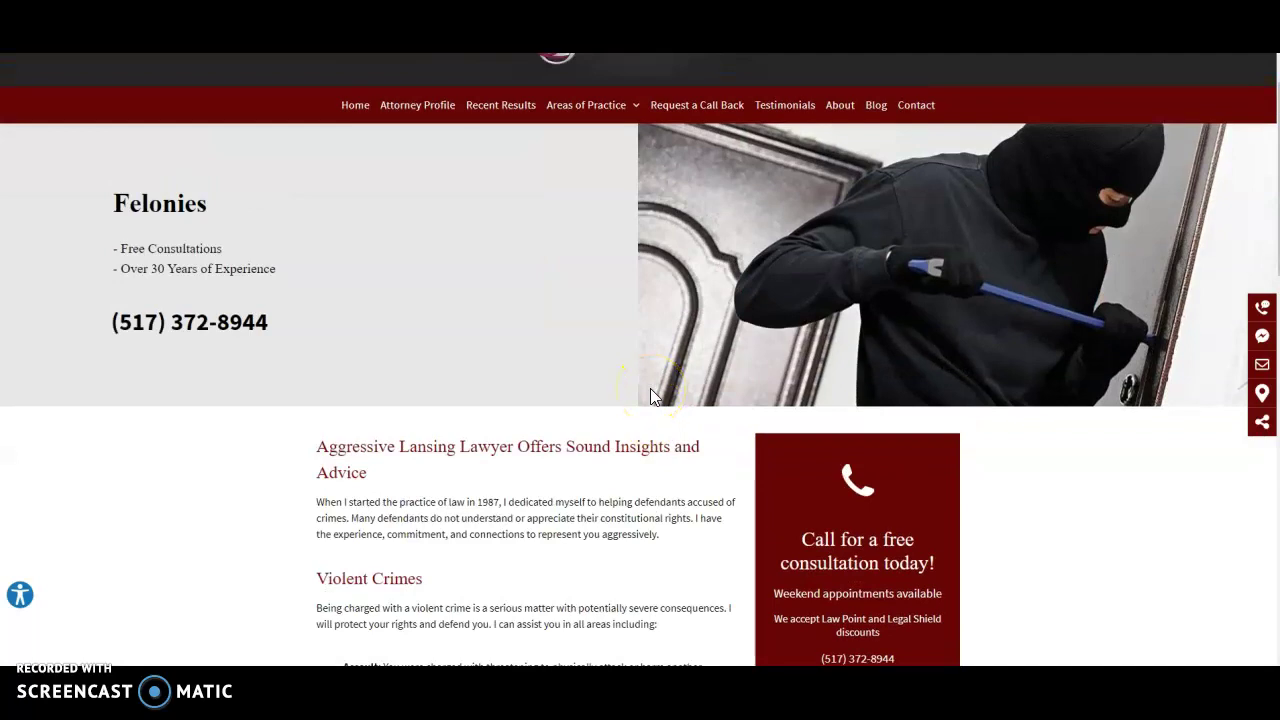
scroll(651, 390, "down", 2)
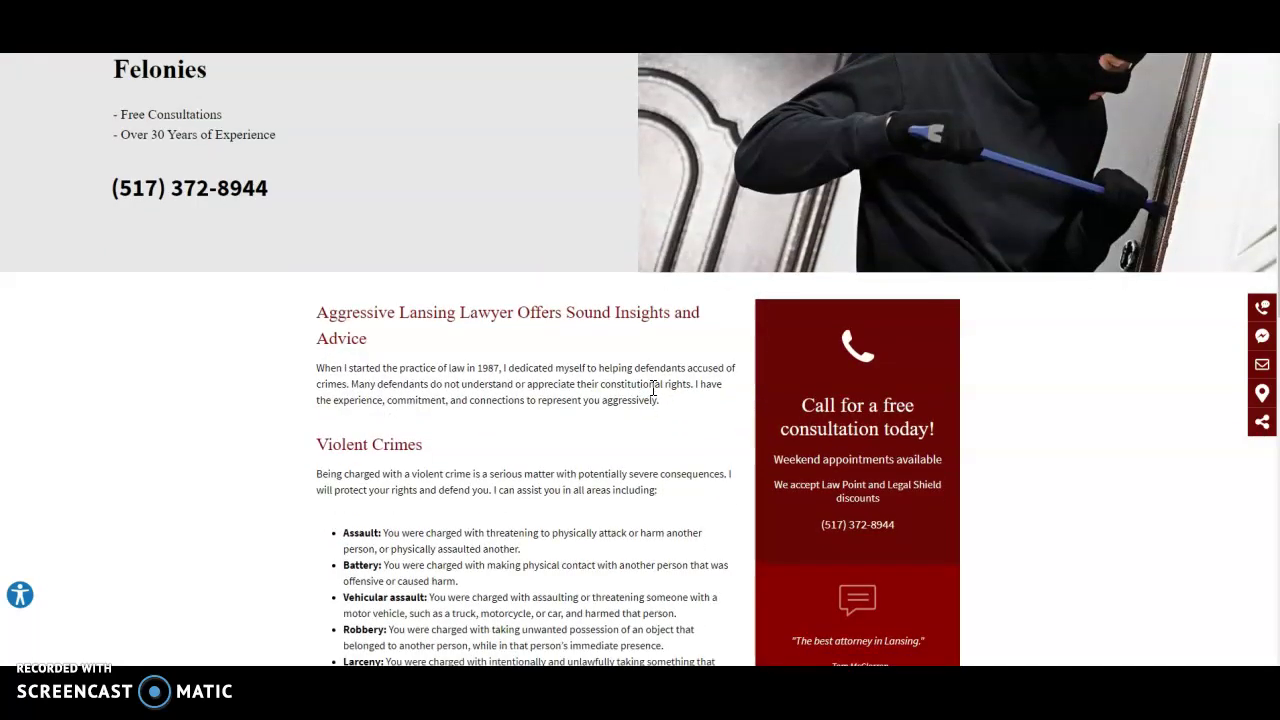
scroll(654, 390, "down", 3)
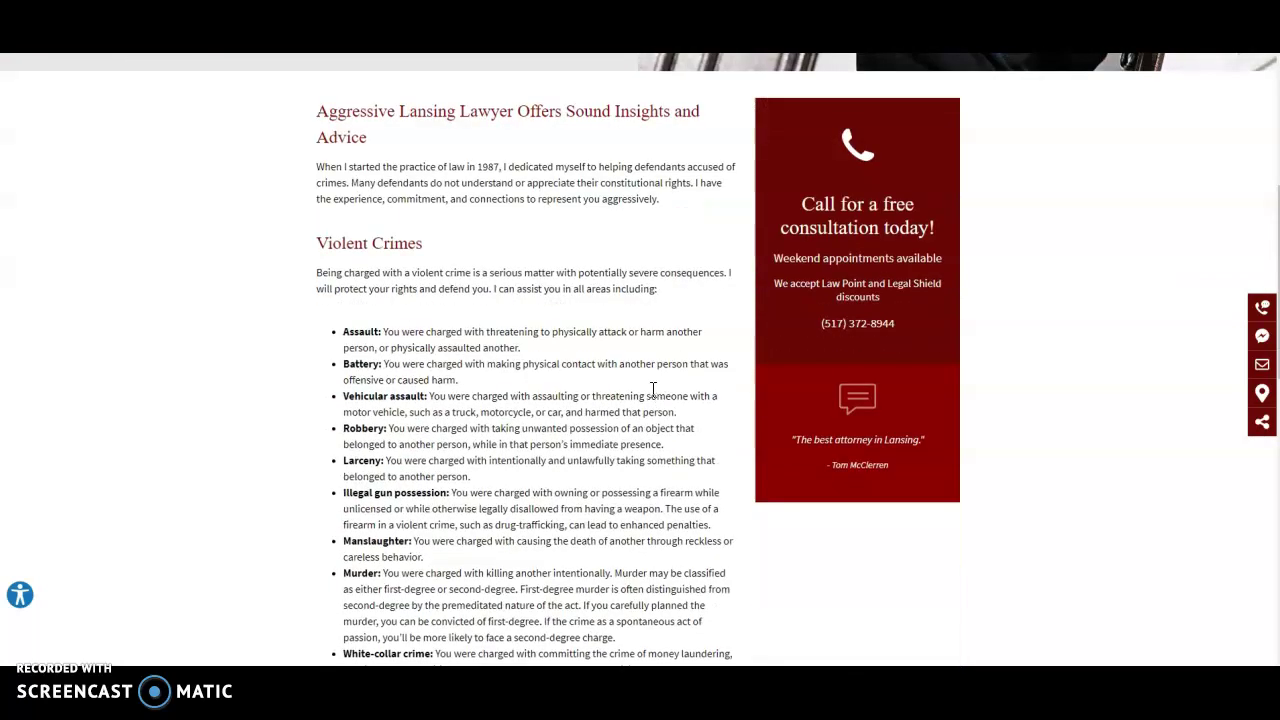
scroll(652, 388, "up", 6)
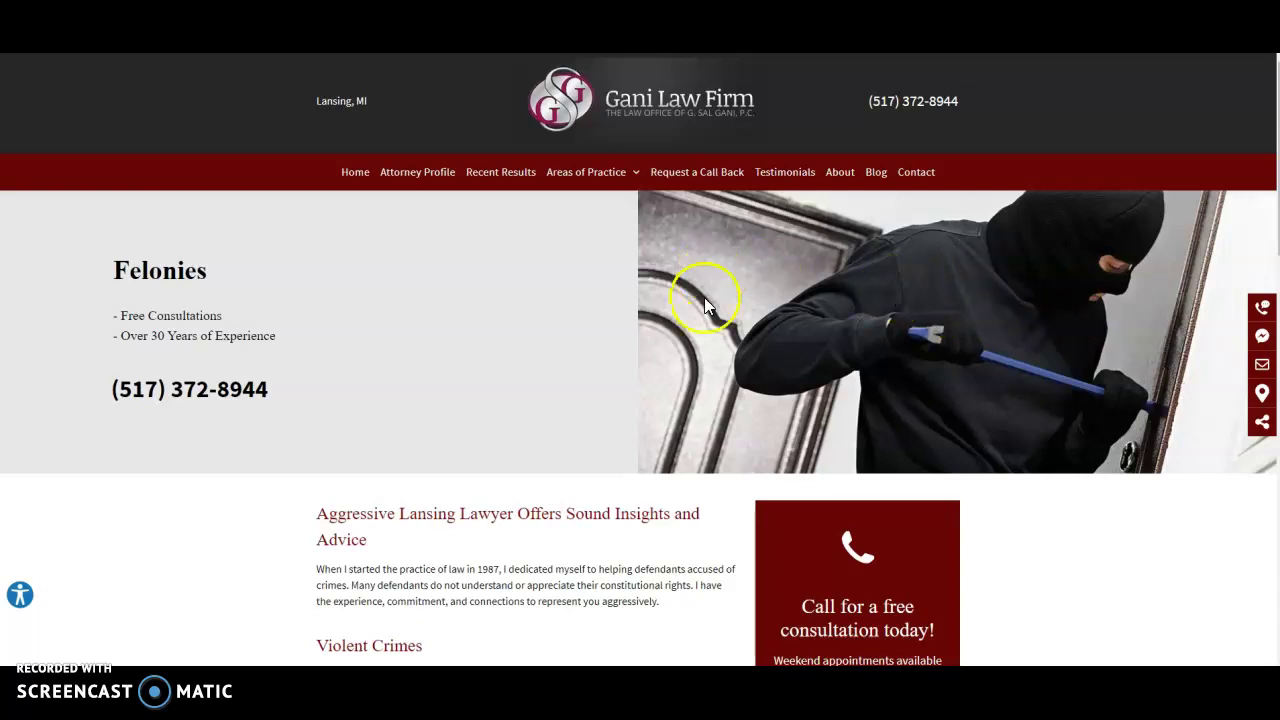
Skim the full length of the Felonies page to judge its amount of content, ending at the page header.
scroll(720, 350, "down", 3)
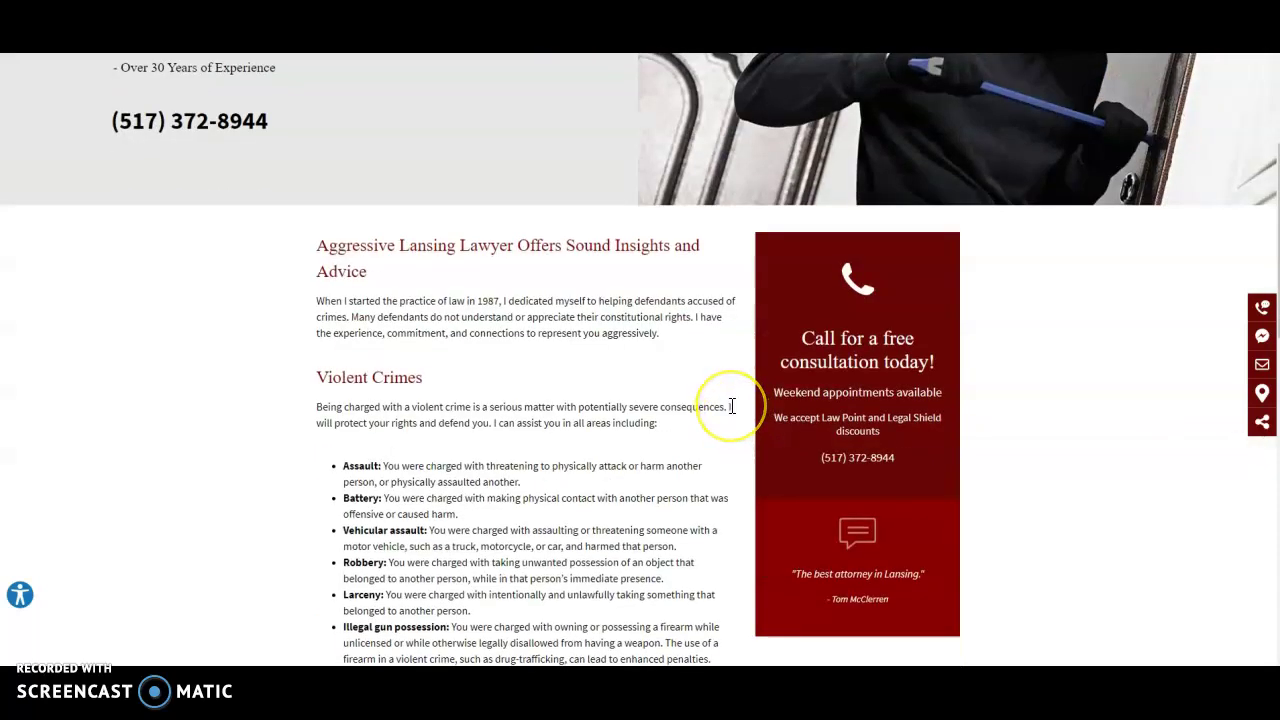
scroll(731, 405, "down", 1)
scroll(731, 403, "up", 2)
scroll(750, 382, "down", 5)
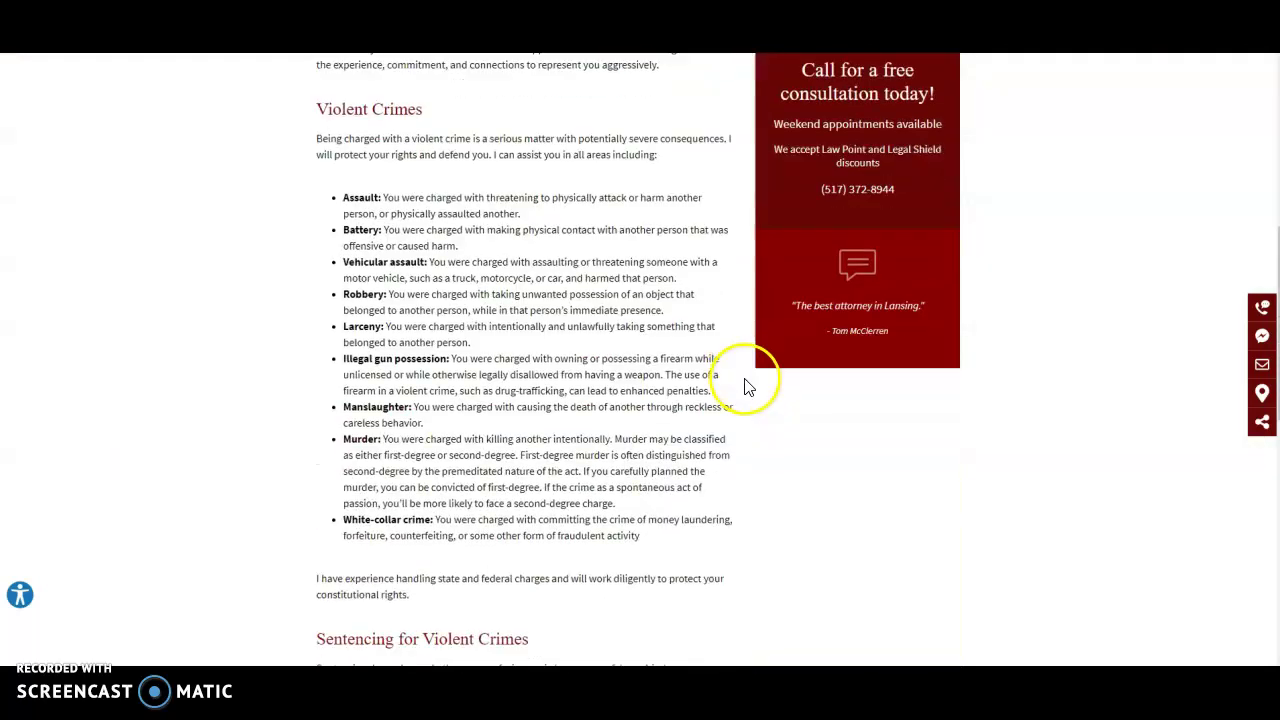
scroll(745, 382, "down", 10)
scroll(743, 380, "up", 14)
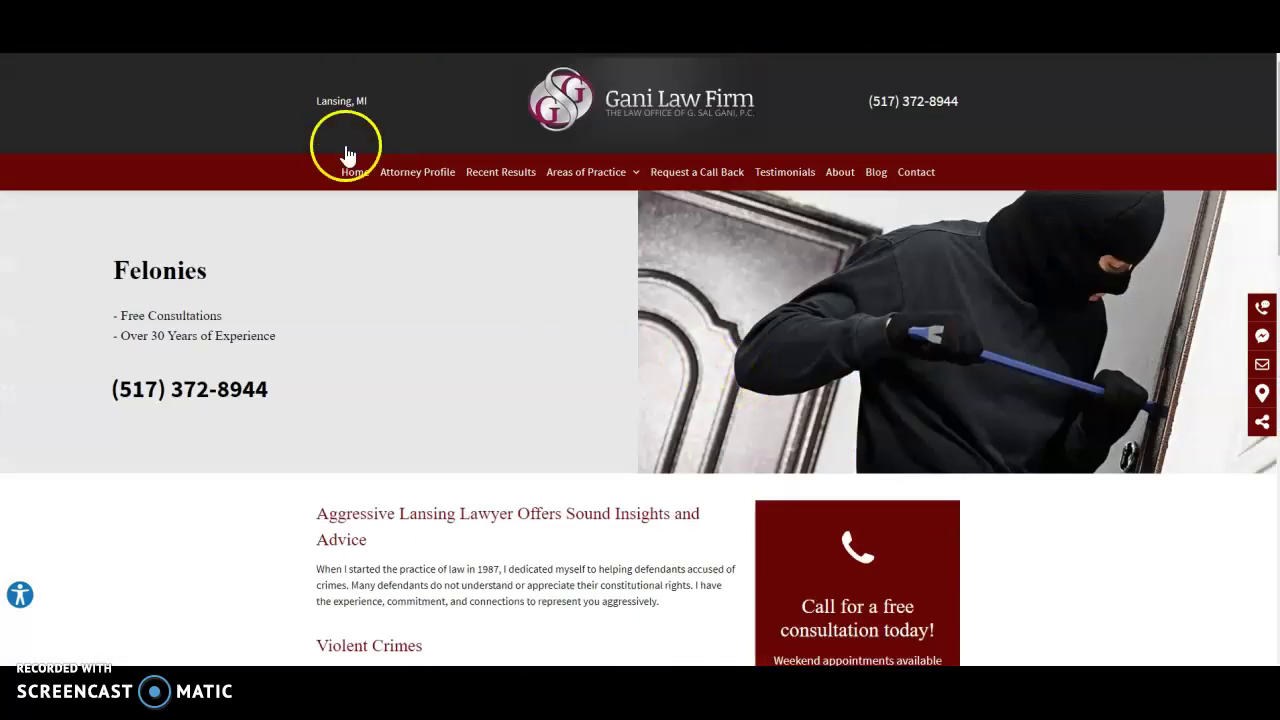
Return to the Google results for "criminal defence lawyer lansing" and examine the local map listings.
key("alt+Left")
scroll(430, 410, "down", 4)
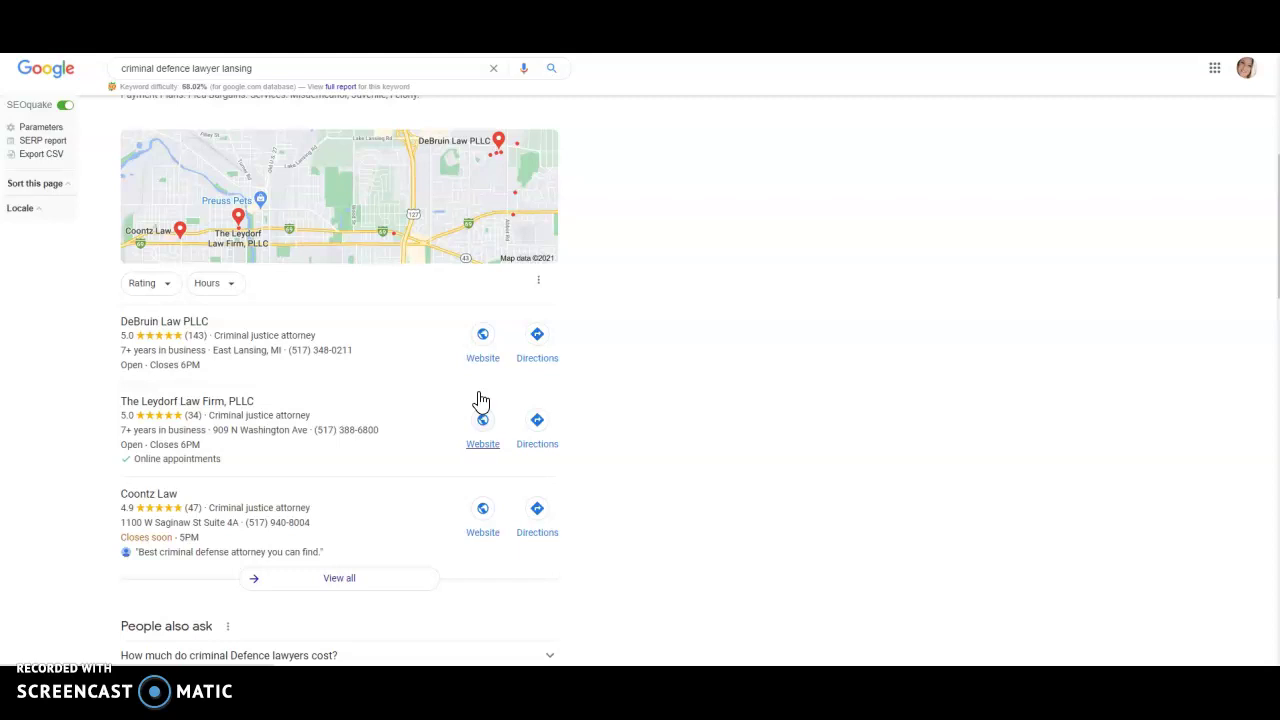
left_click(405, 308)
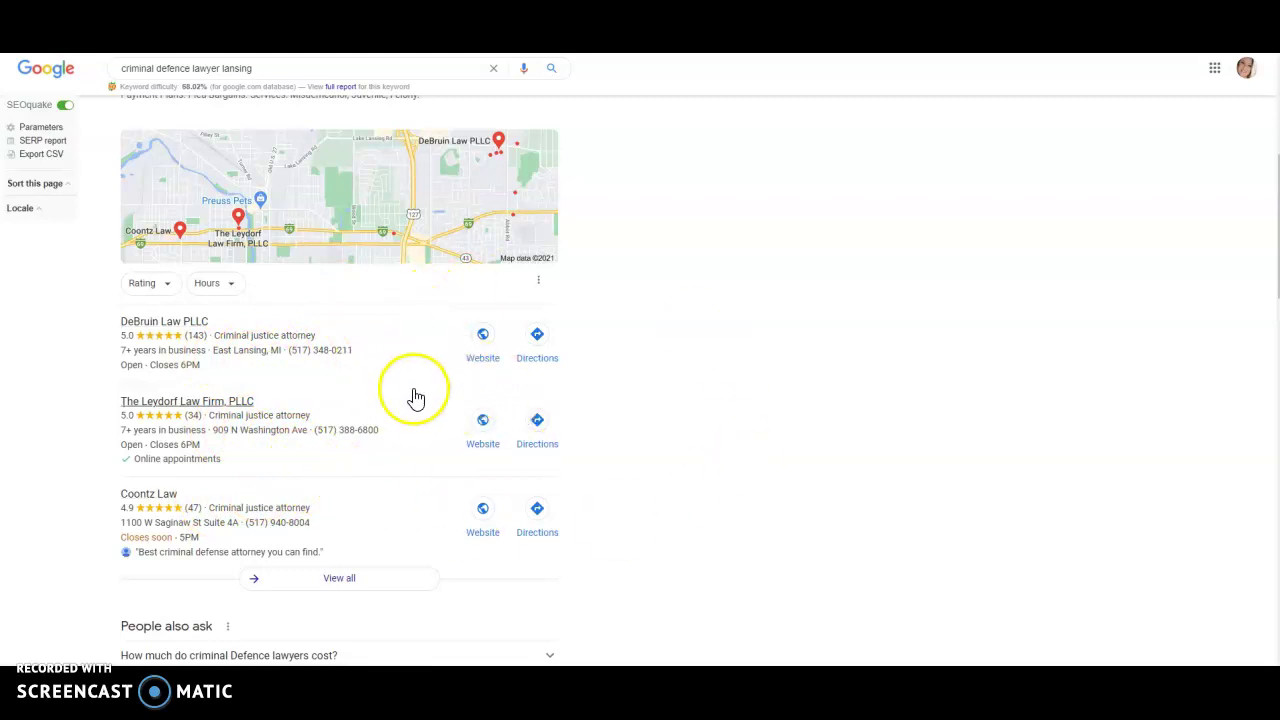
scroll(420, 437, "down", 5)
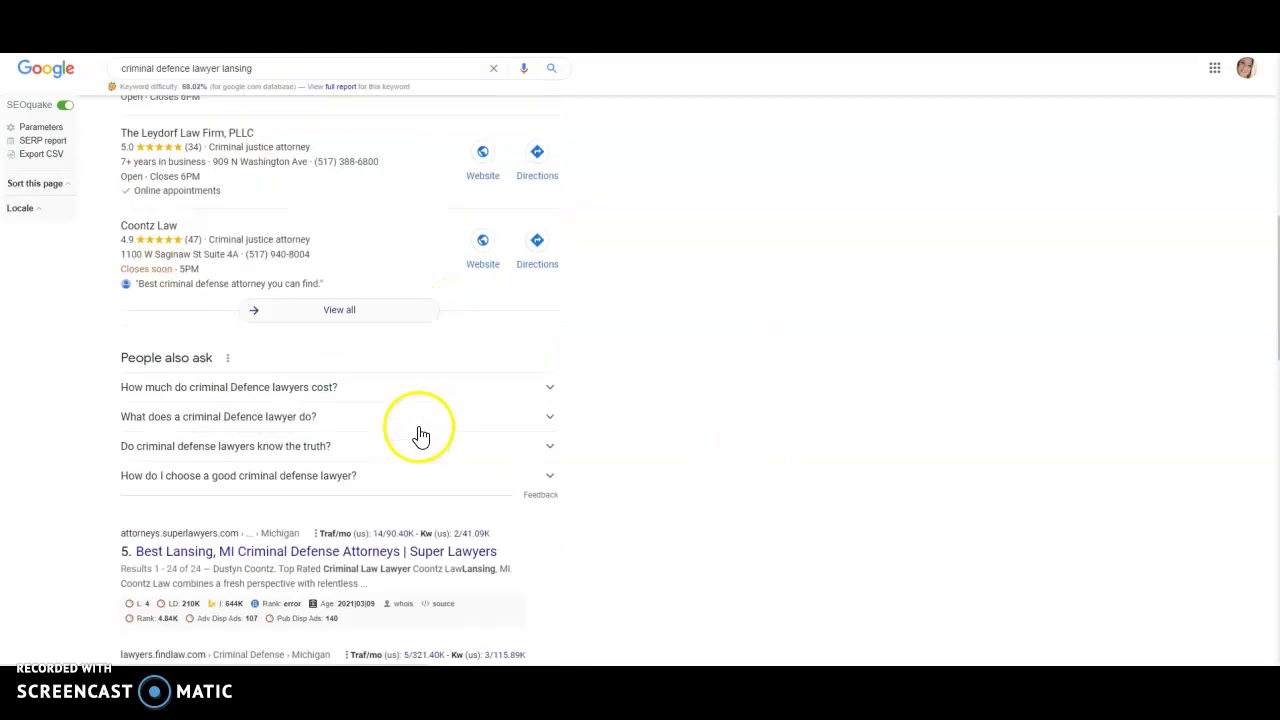
Examine the organic results below the map listings, from the directory sites to the individual law firms.
scroll(352, 362, "down", 4)
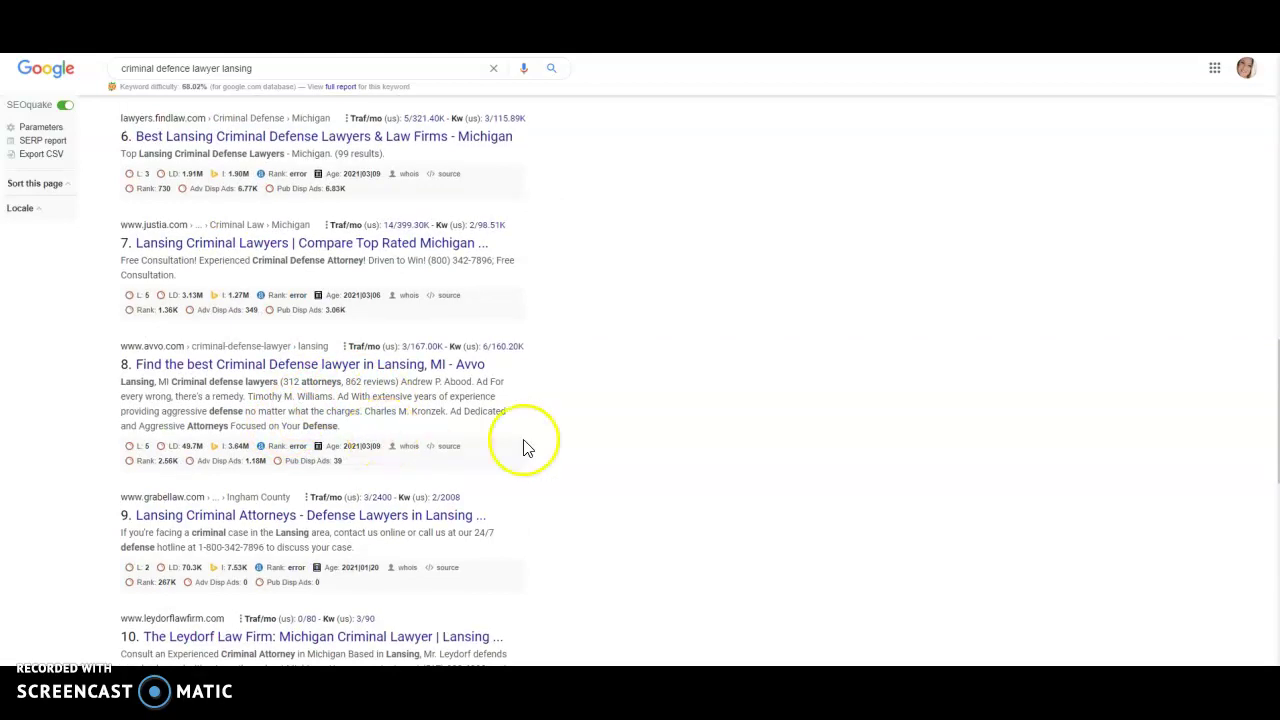
scroll(218, 358, "up", 1)
scroll(218, 358, "up", 7)
scroll(160, 286, "down", 1)
scroll(180, 289, "down", 6)
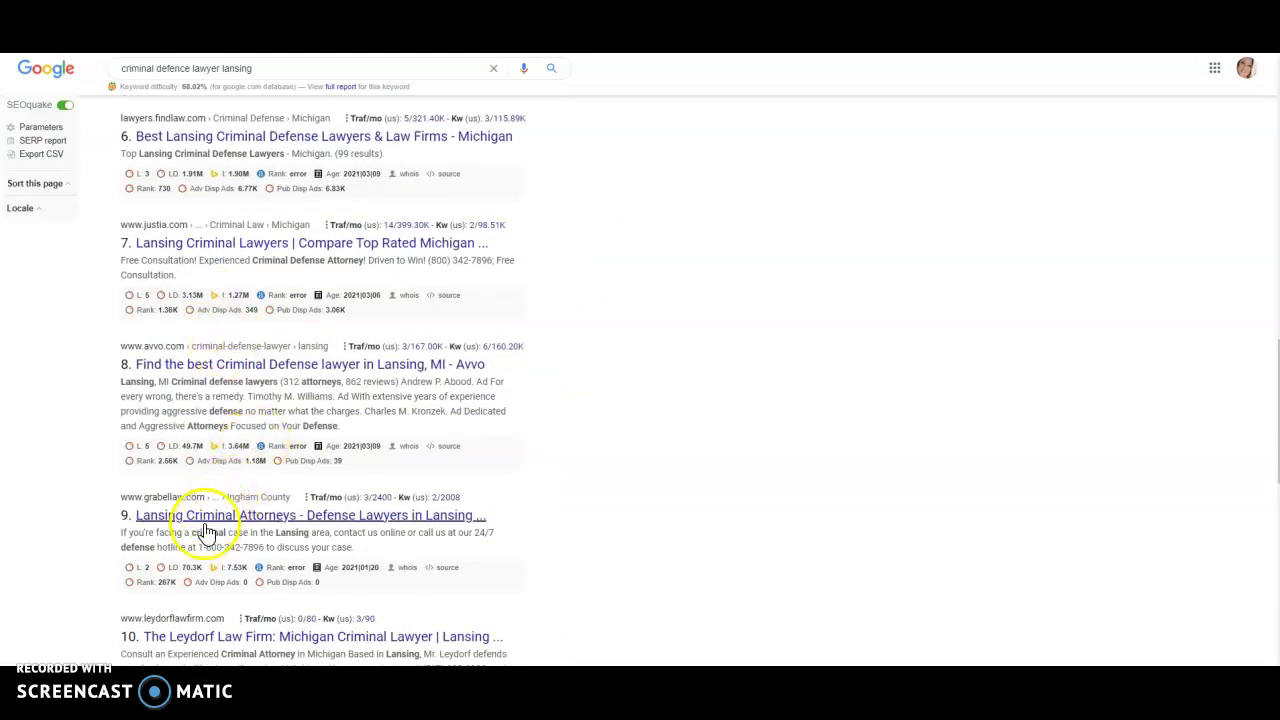
scroll(209, 531, "down", 5)
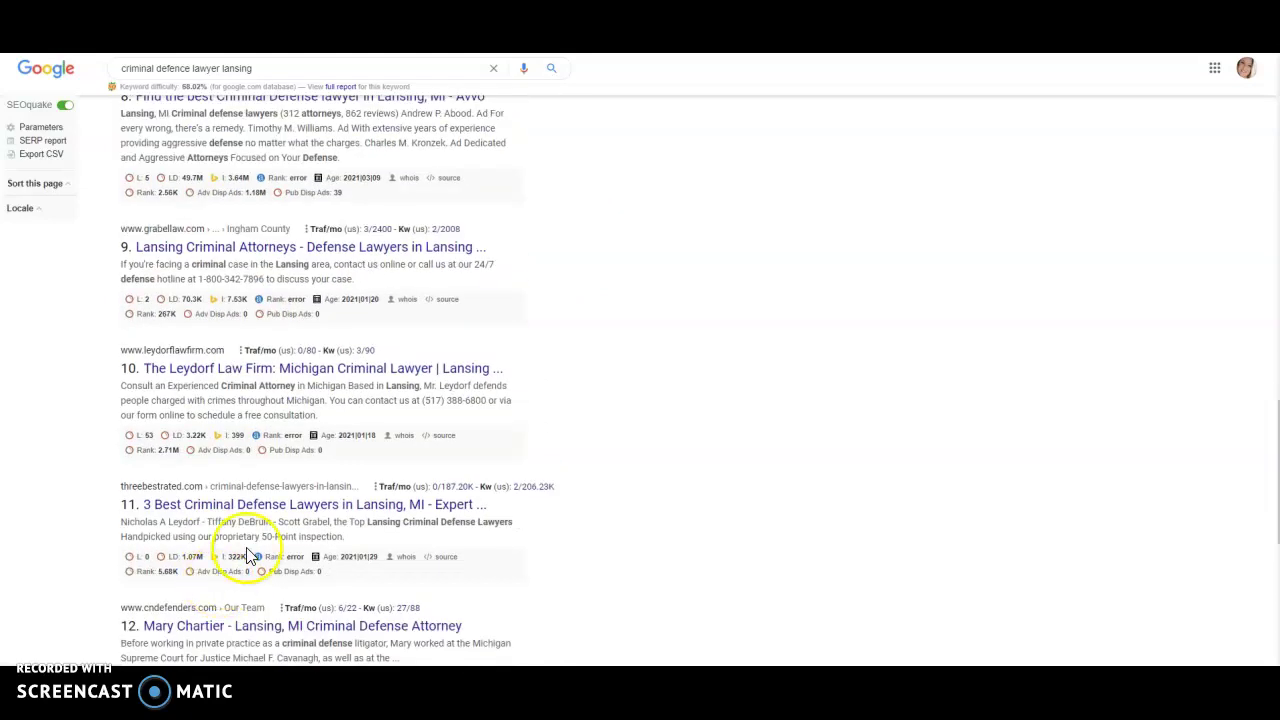
scroll(280, 485, "down", 4)
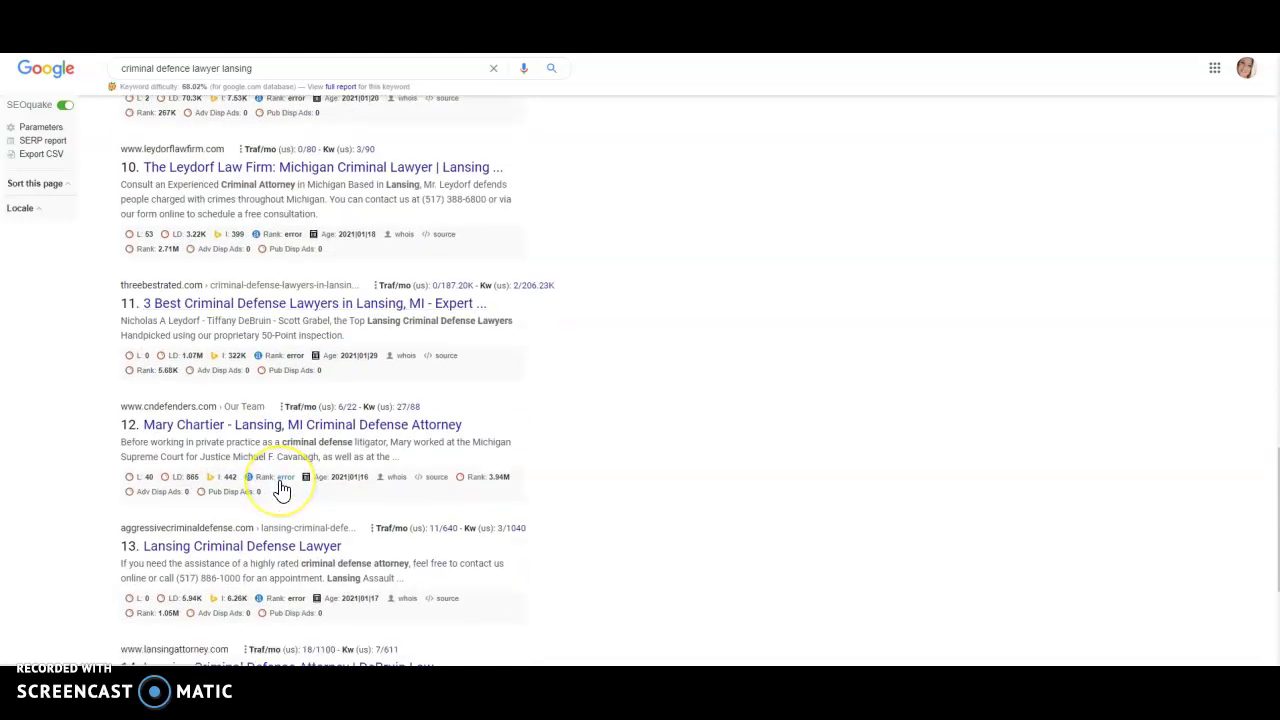
scroll(283, 490, "down", 4)
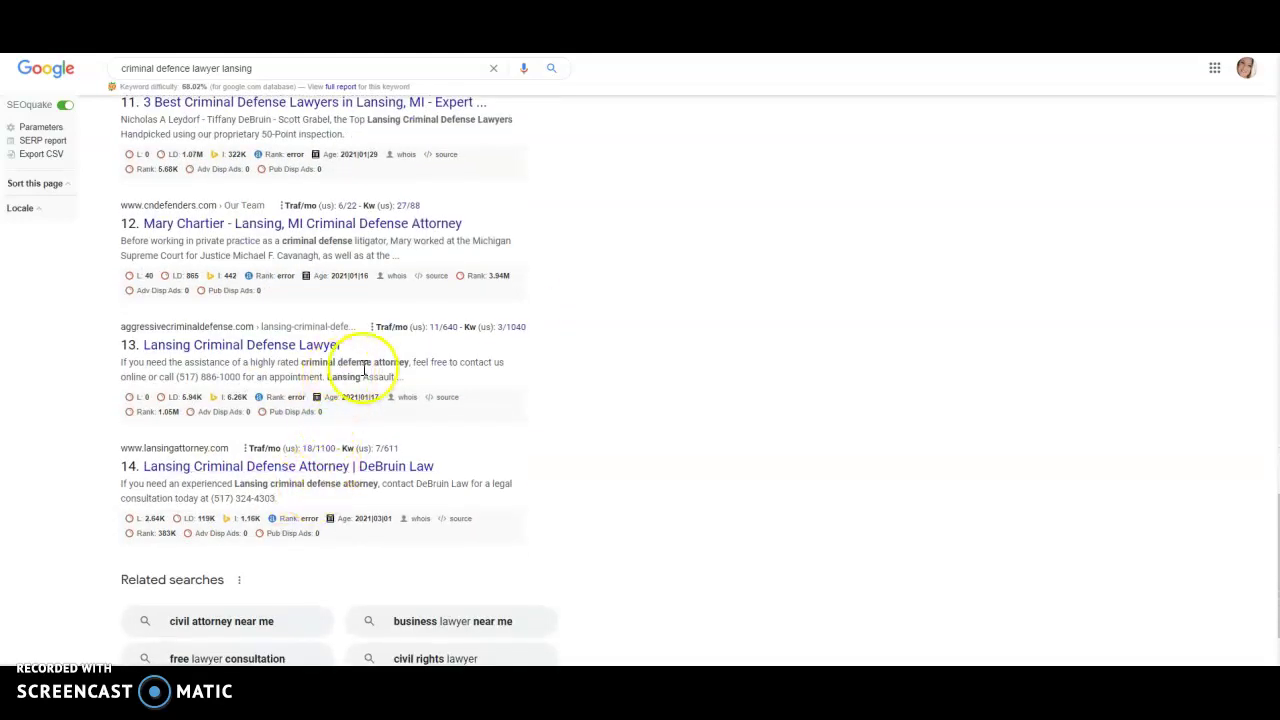
Compare the organic law firm and directory results with the local map listings for the same search.
scroll(390, 392, "up", 3)
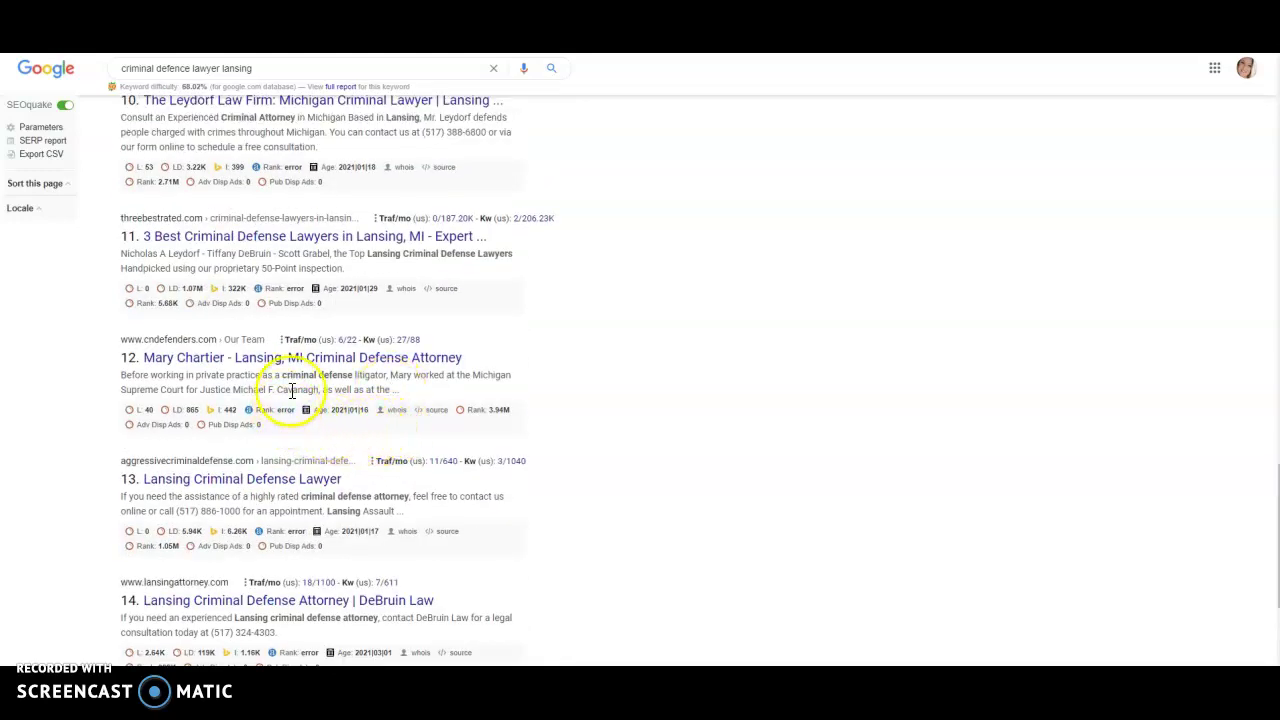
scroll(334, 371, "up", 12)
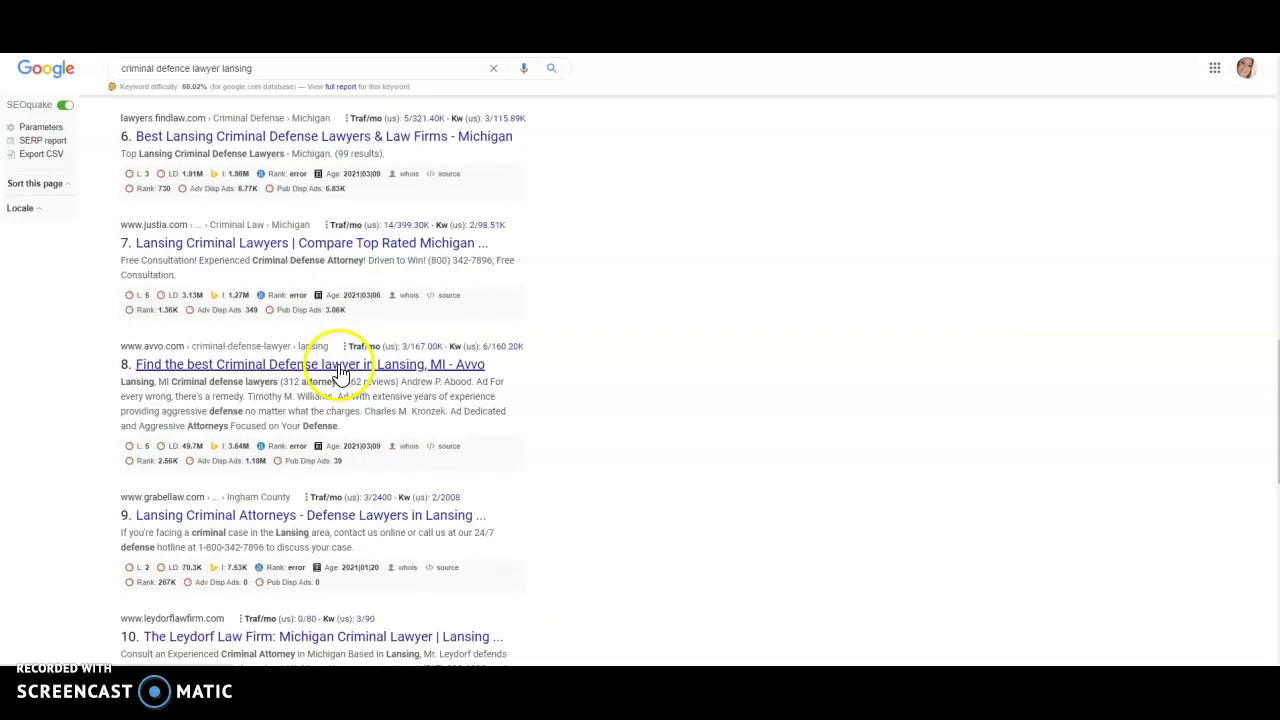
scroll(337, 374, "up", 5)
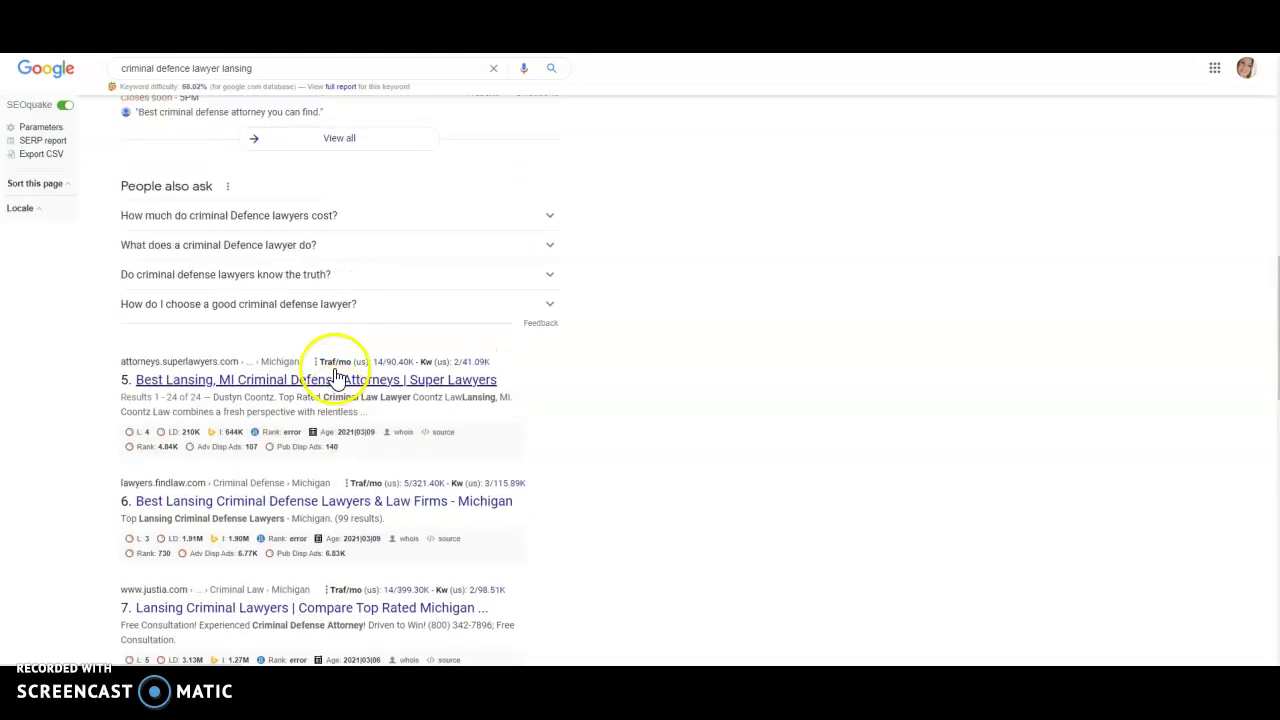
scroll(370, 374, "down", 3)
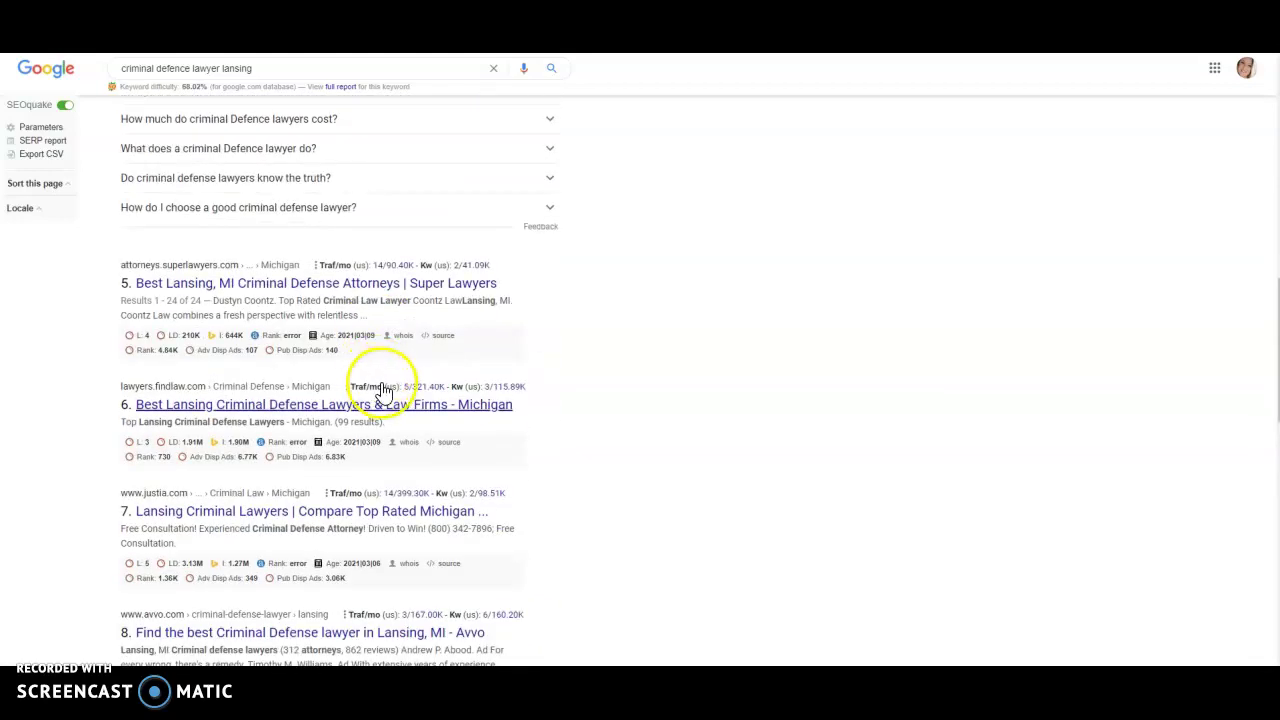
scroll(383, 391, "up", 5)
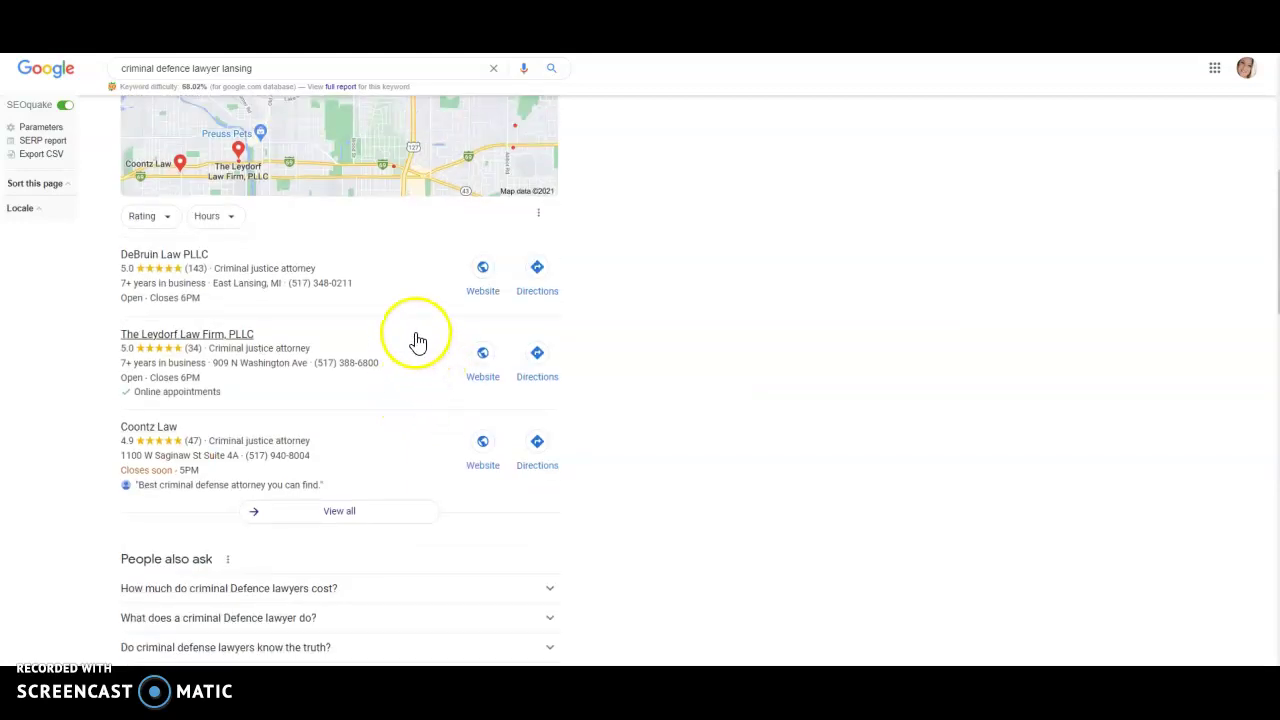
scroll(411, 350, "down", 4)
scroll(440, 500, "down", 1)
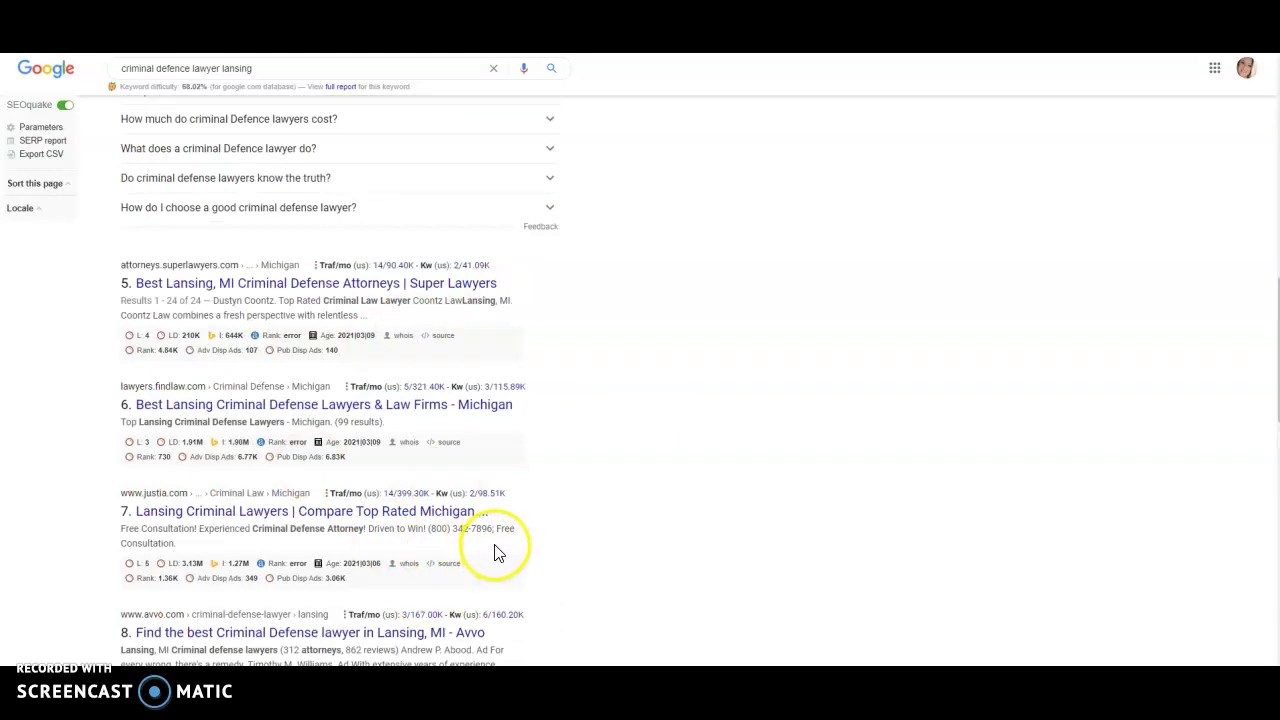
scroll(494, 551, "up", 6)
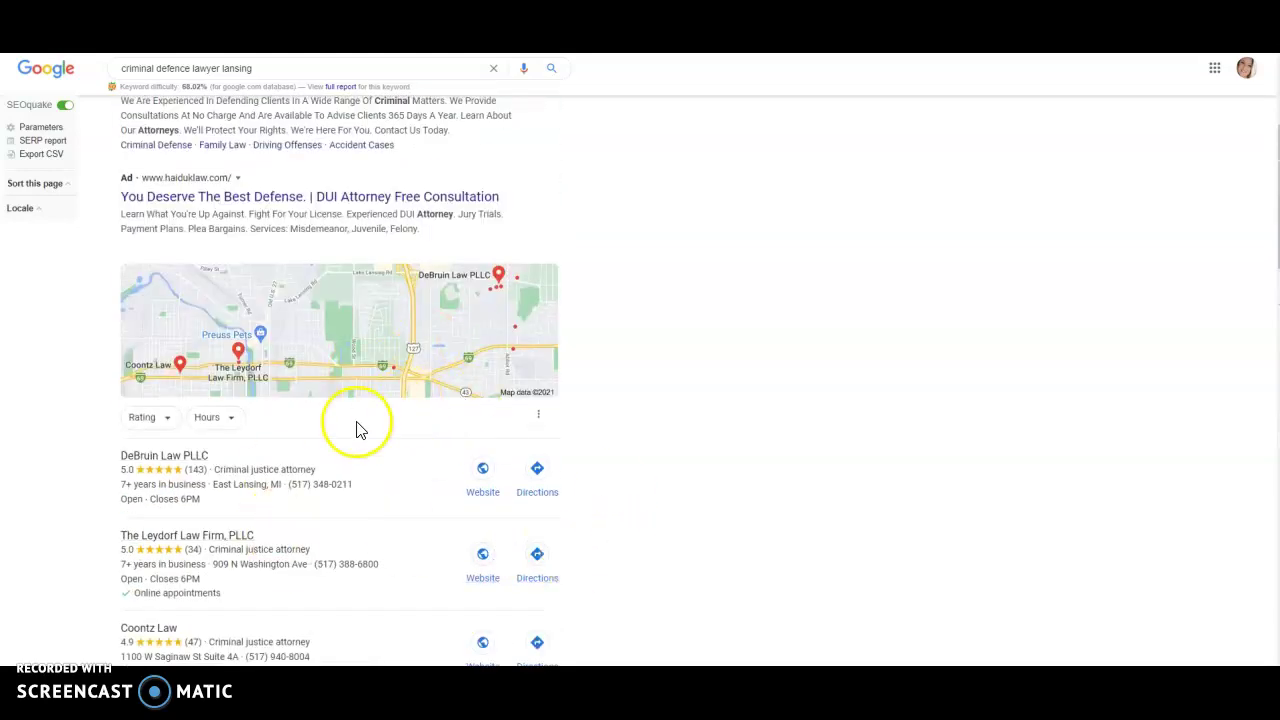
scroll(360, 430, "down", 1)
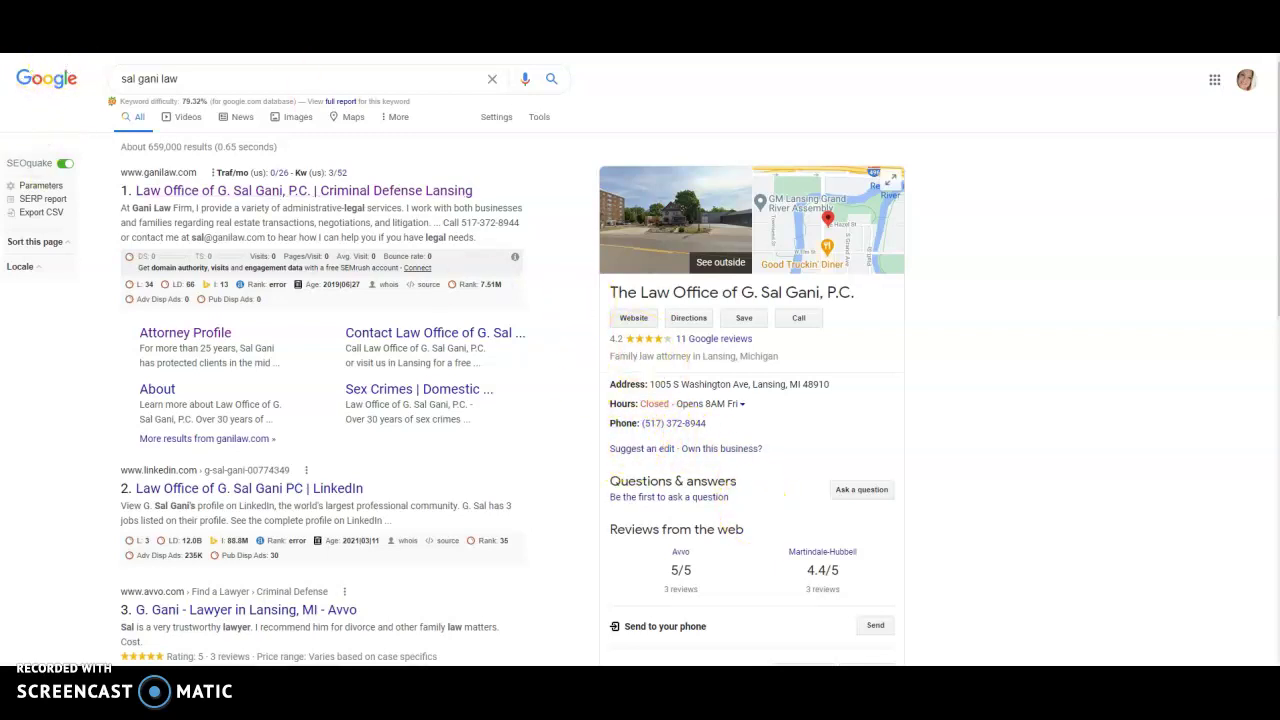
Inspect the law office's Google business profile in the "sal gani law" results, highlighting the edit and ownership links.
left_click(633, 317)
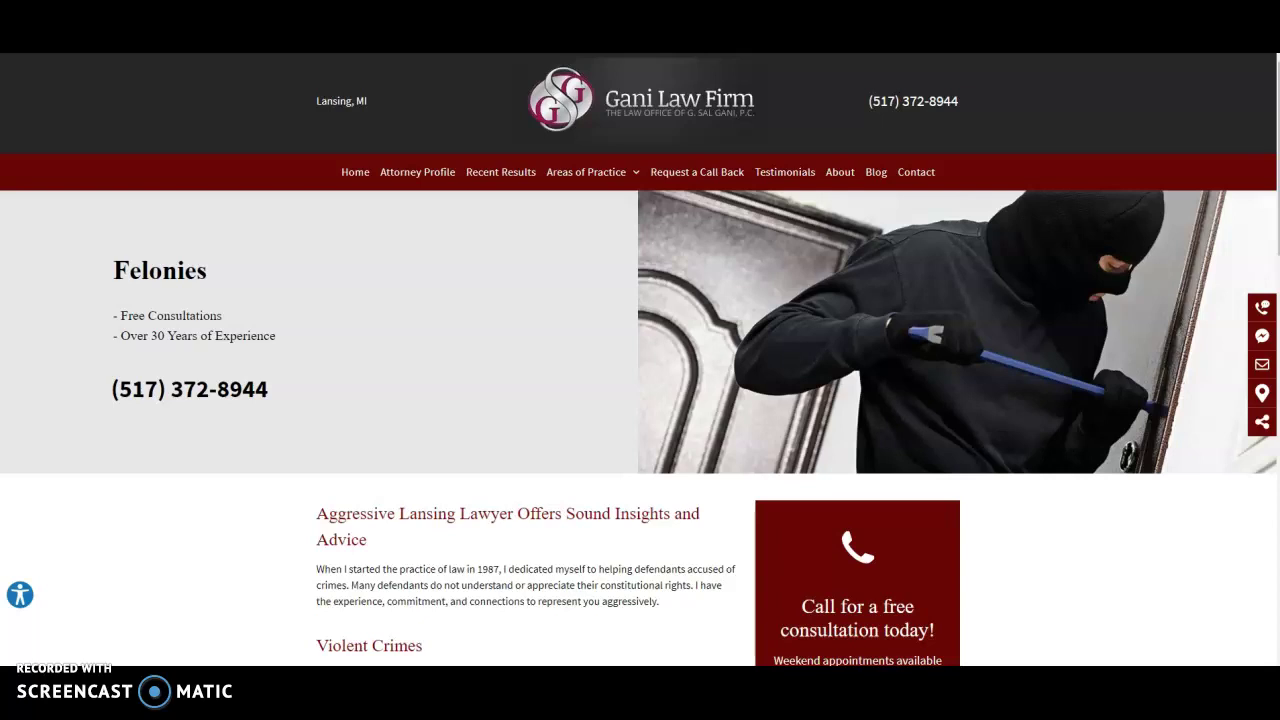
key("alt+Left")
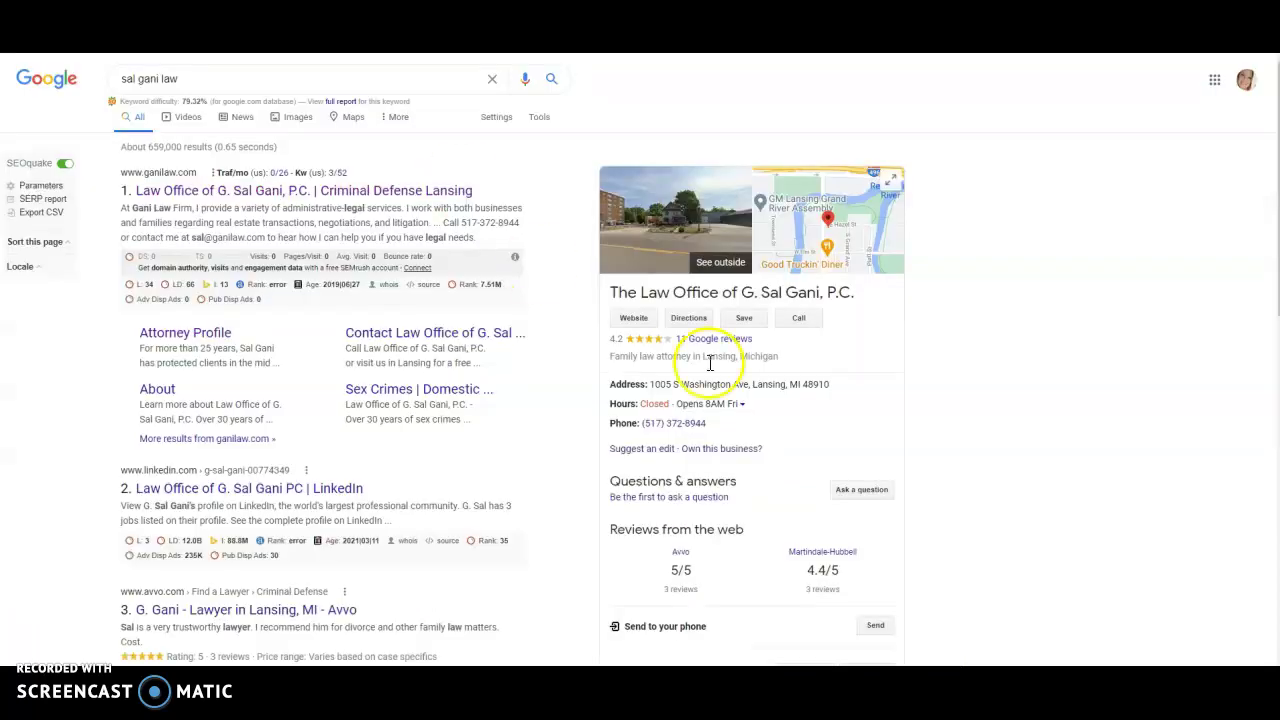
left_click_drag(621, 446, 720, 448)
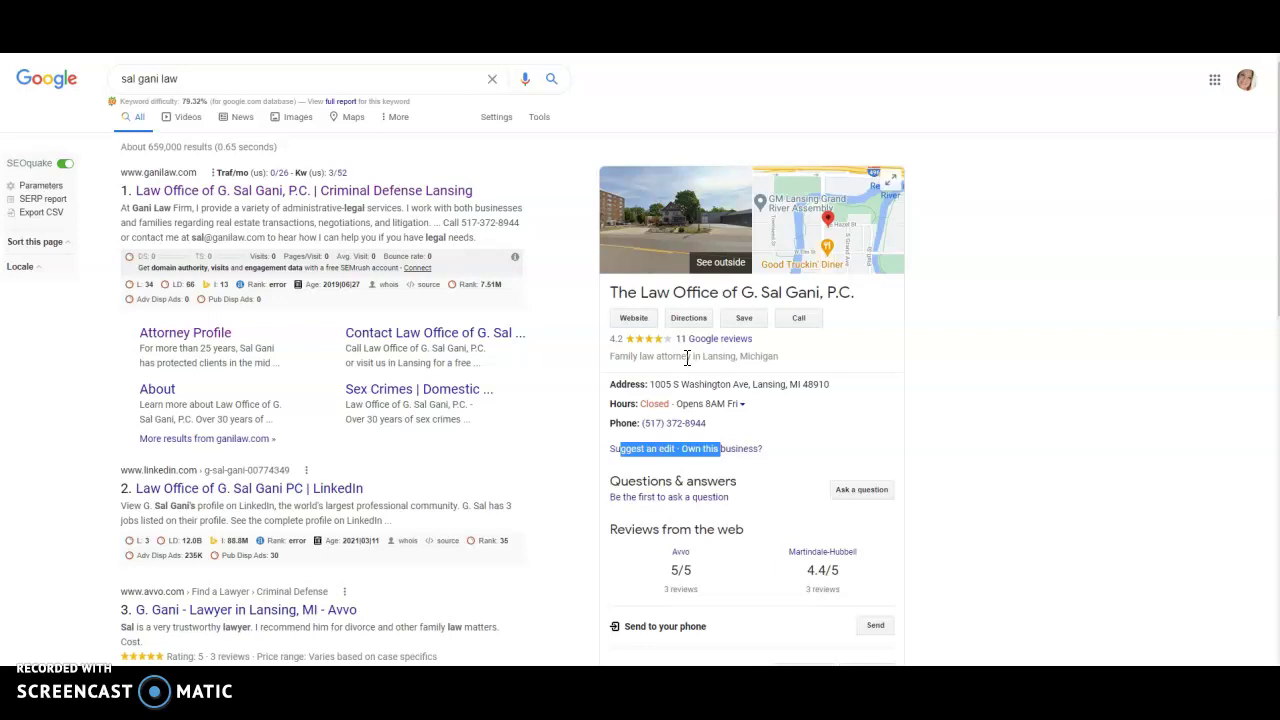
View the law office's business profile photos and Street View images of the address, and return to the search results.
left_click(669, 241)
left_click(189, 398)
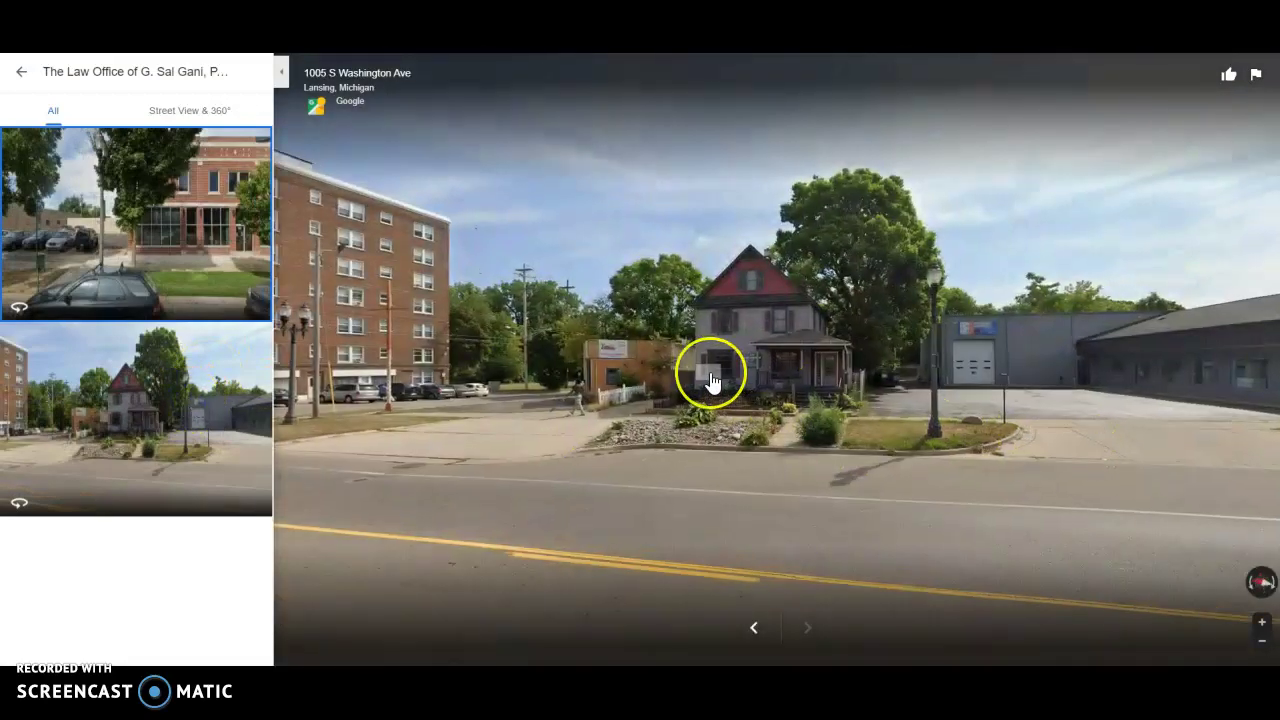
left_click(711, 372)
left_click(580, 374)
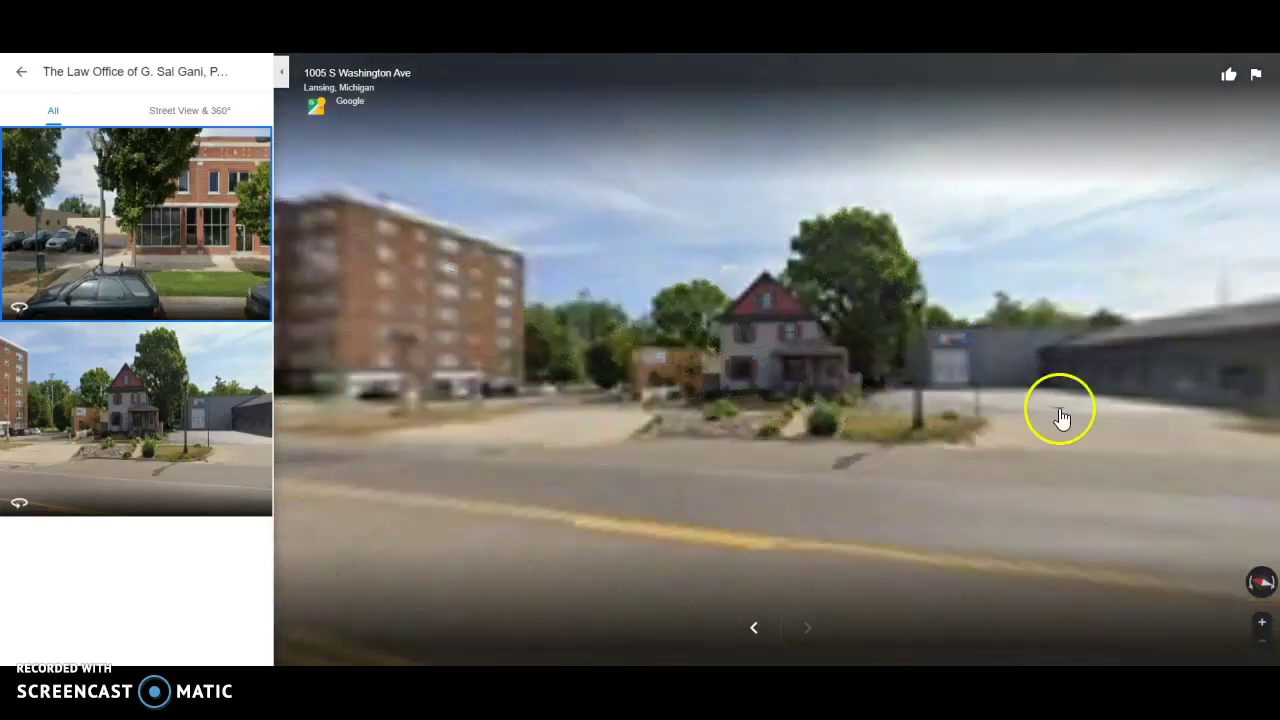
left_click_drag(1057, 414, 857, 371)
left_click(471, 374)
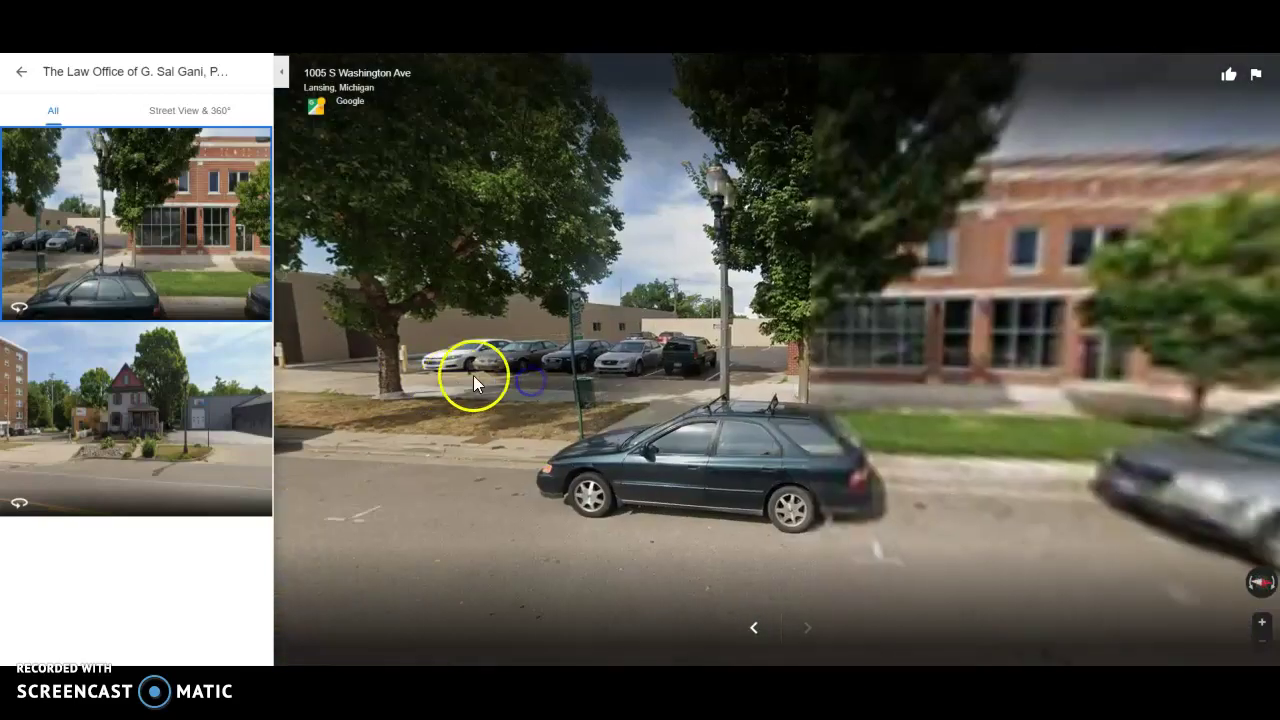
left_click(21, 72)
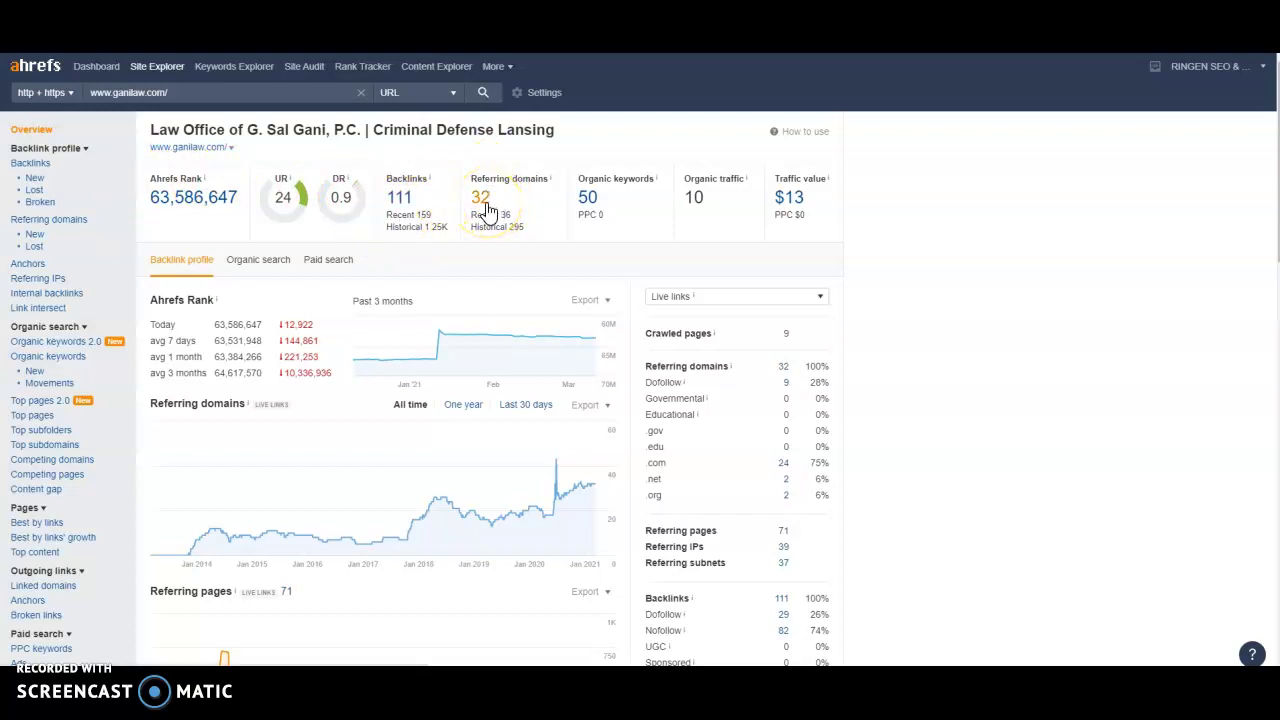
double_click(341, 197)
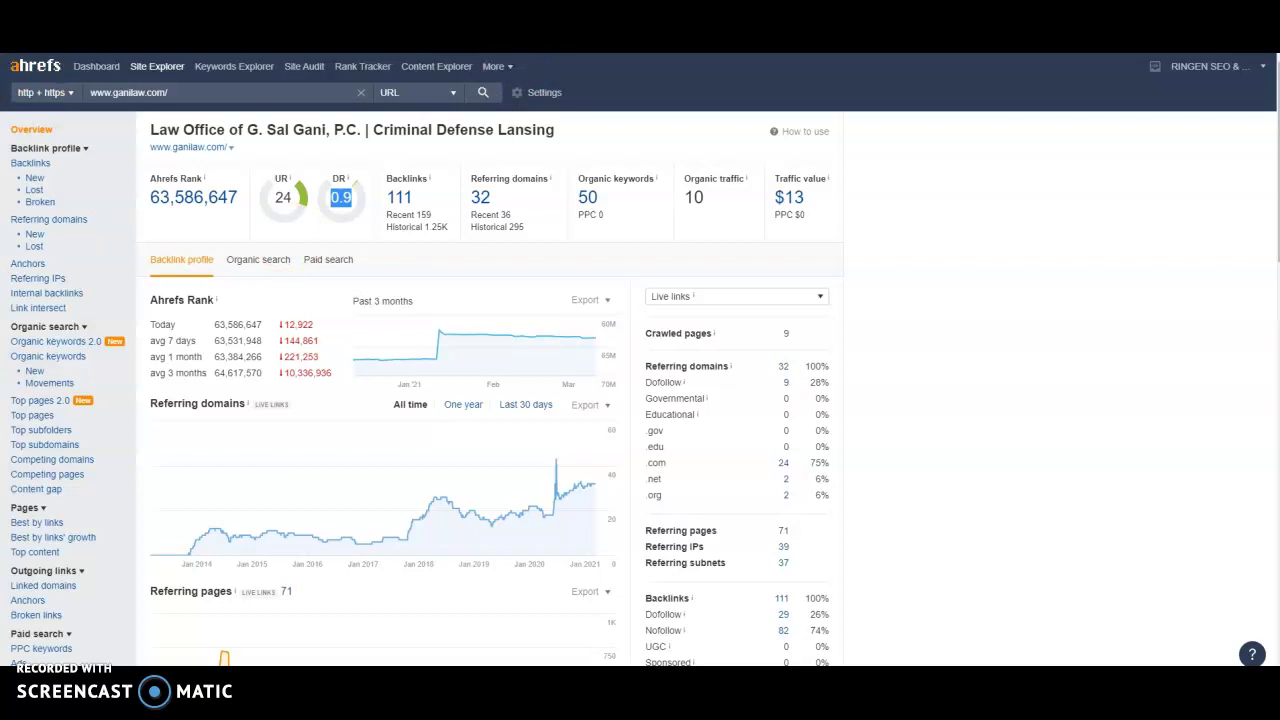
left_click(352, 216)
left_click(380, 214)
left_click(365, 220)
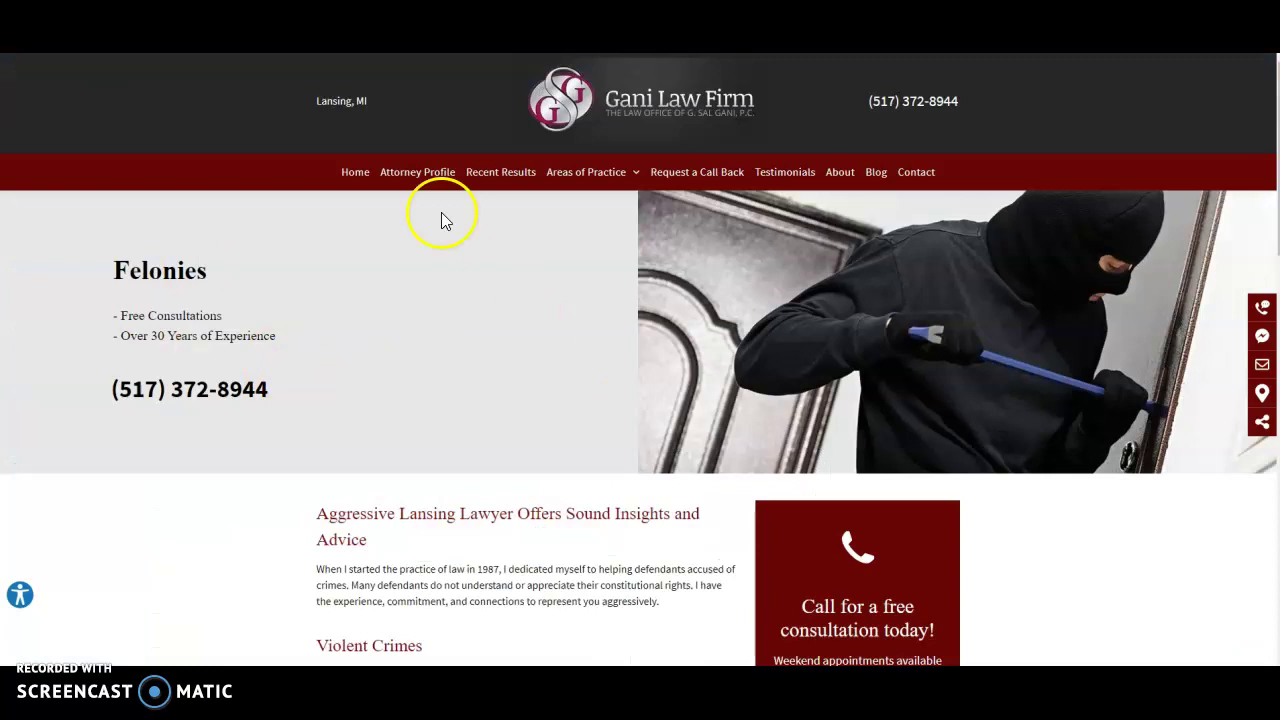
Switch back to the Gani Law Firm website and open its home page.
left_click(352, 172)
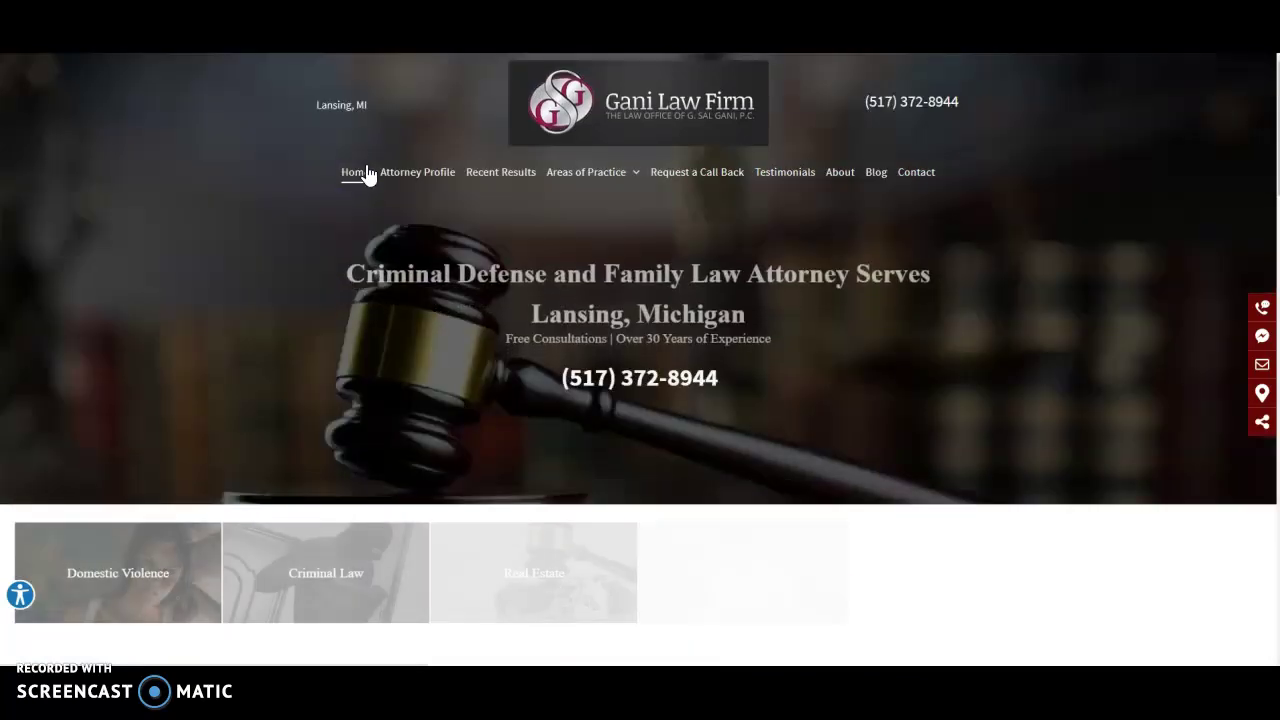